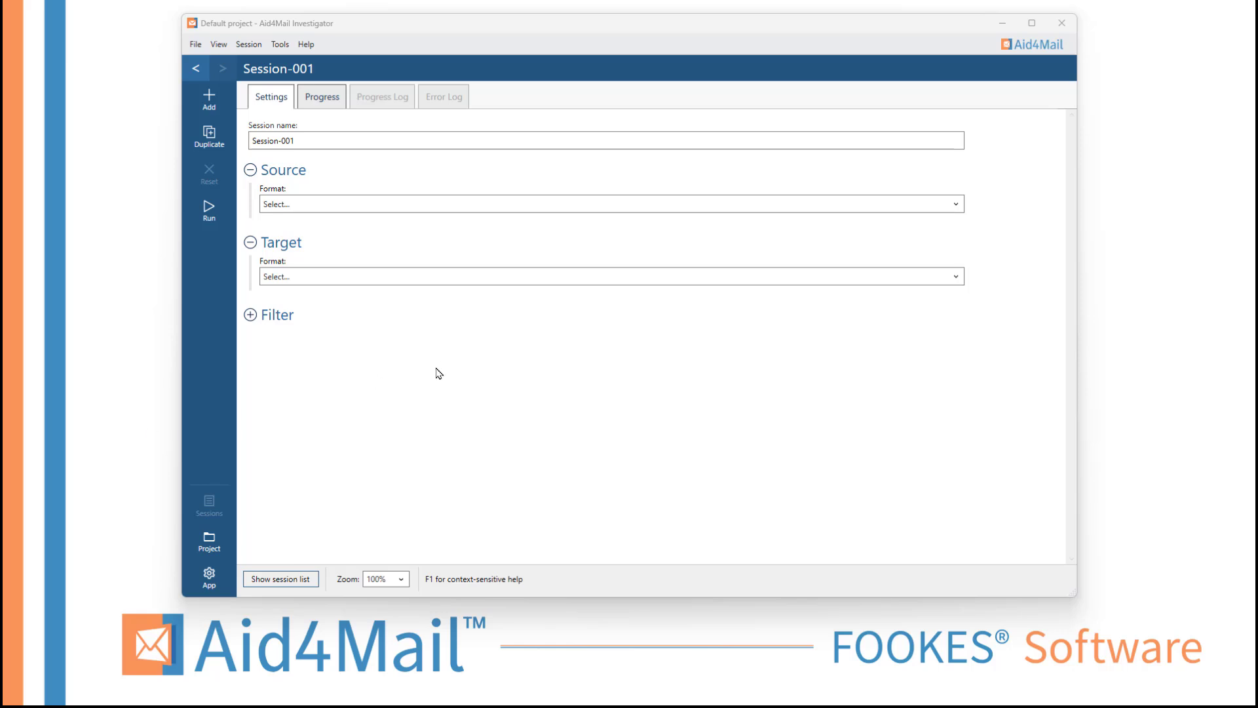
Review the application settings and the project's Case settings, closing each without changes.
click(214, 580)
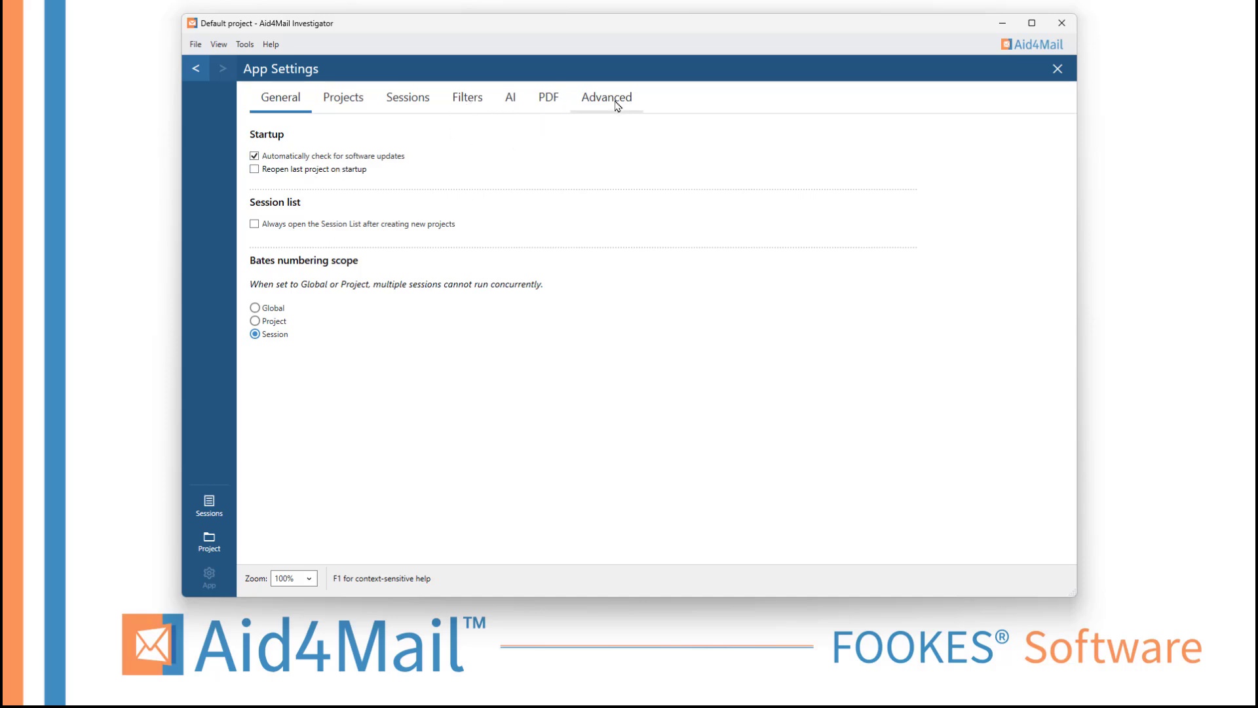
click(1057, 68)
click(209, 540)
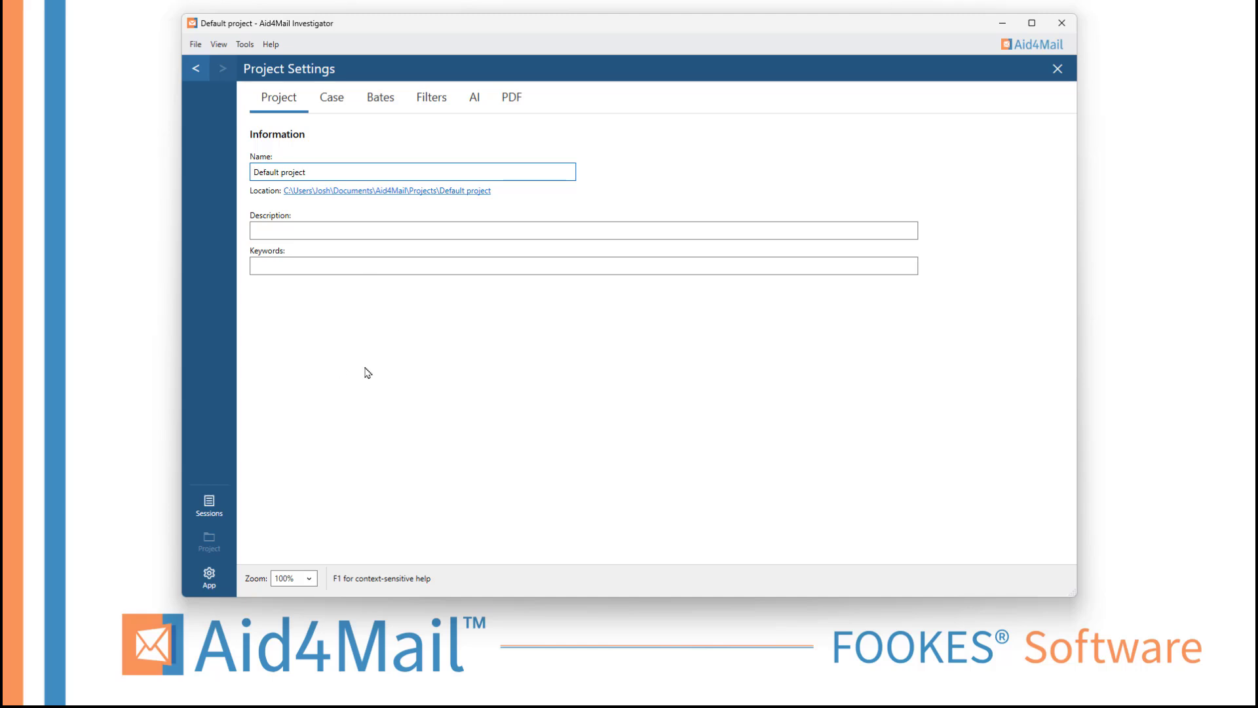
click(326, 102)
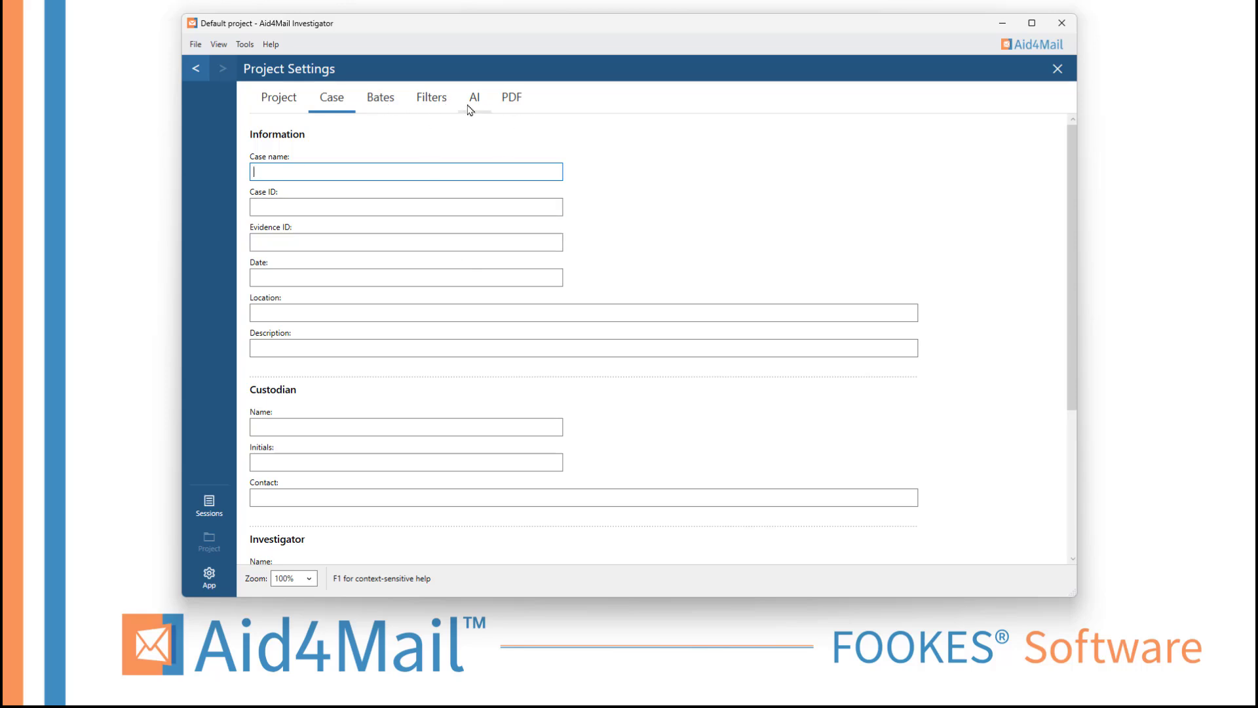
click(1058, 66)
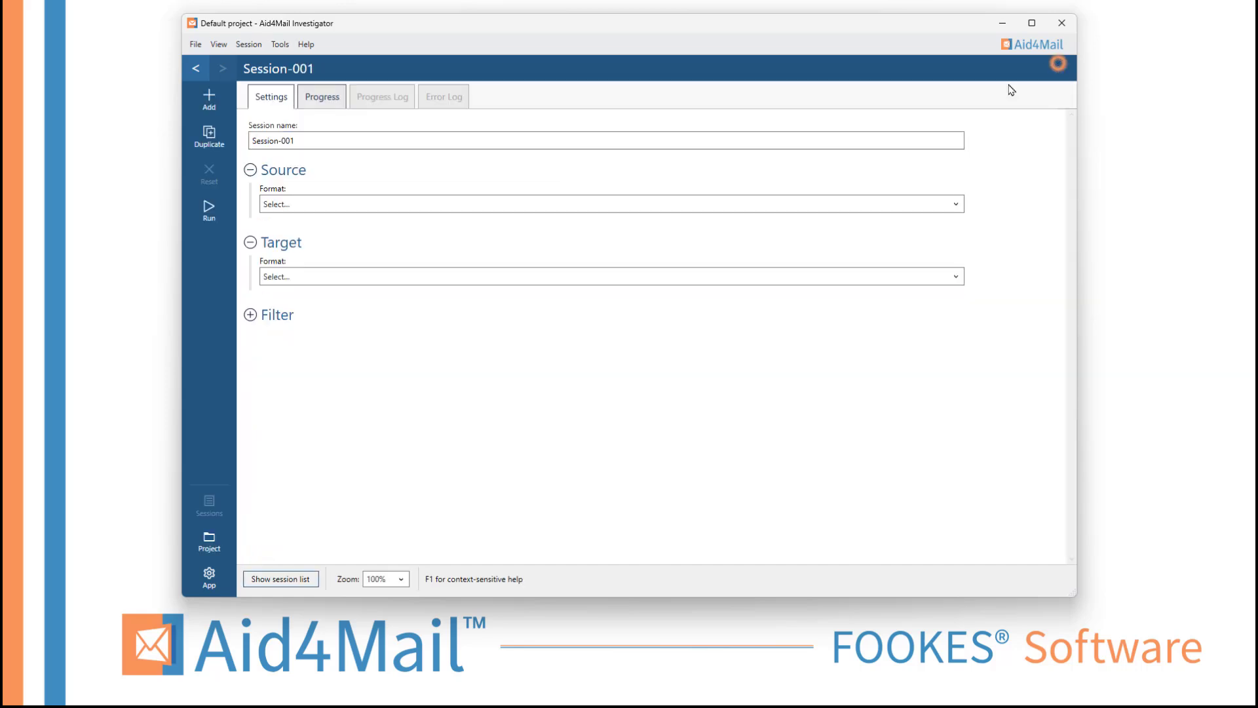
click(195, 45)
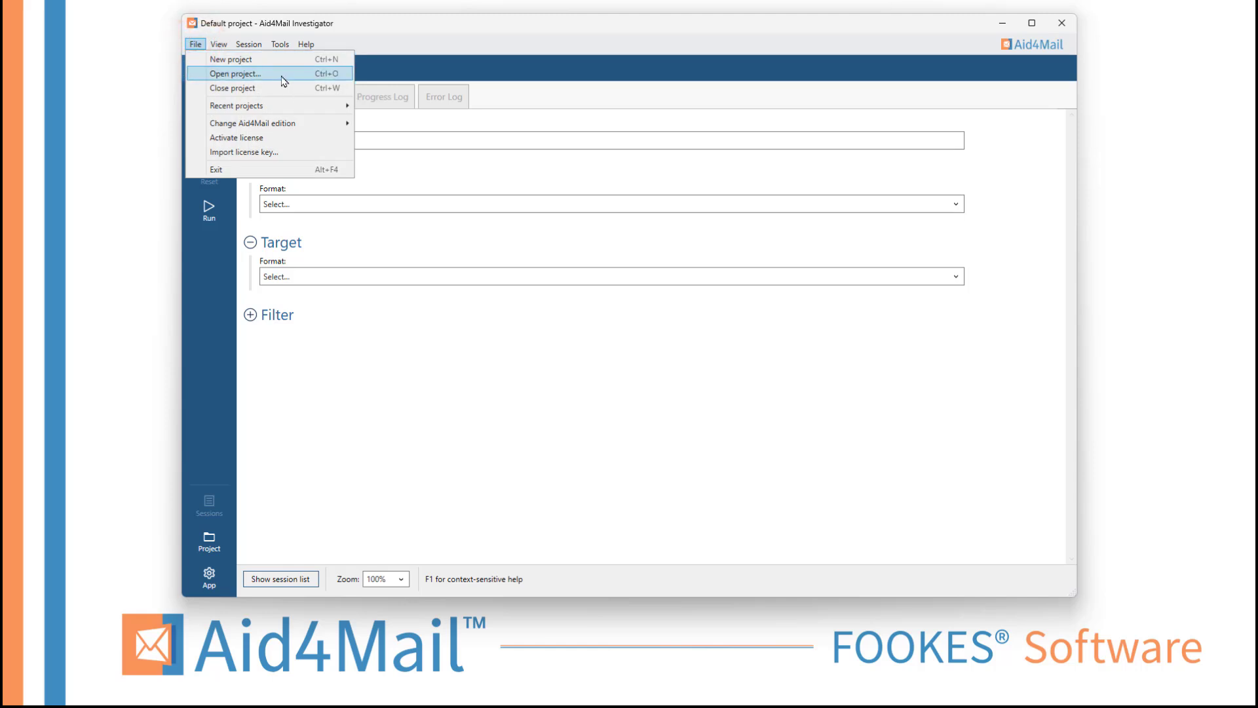
click(428, 355)
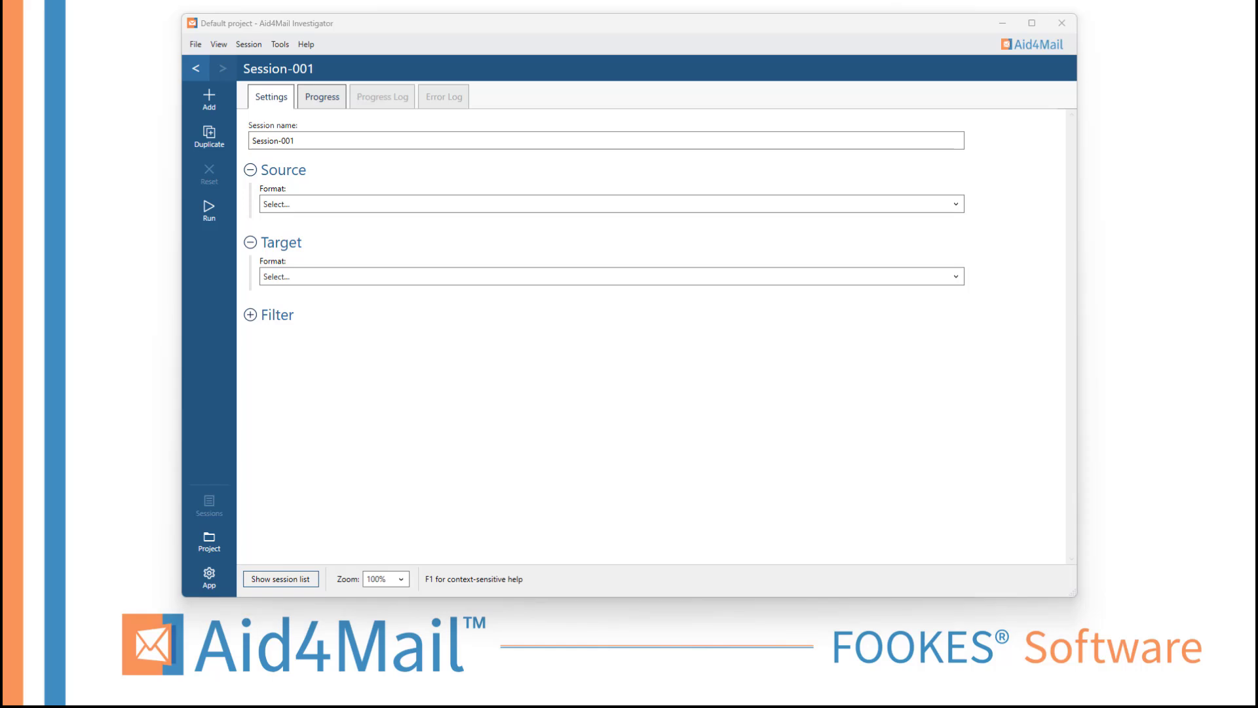
Open the context-sensitive user guide and look through its table of contents and search page.
click(433, 458)
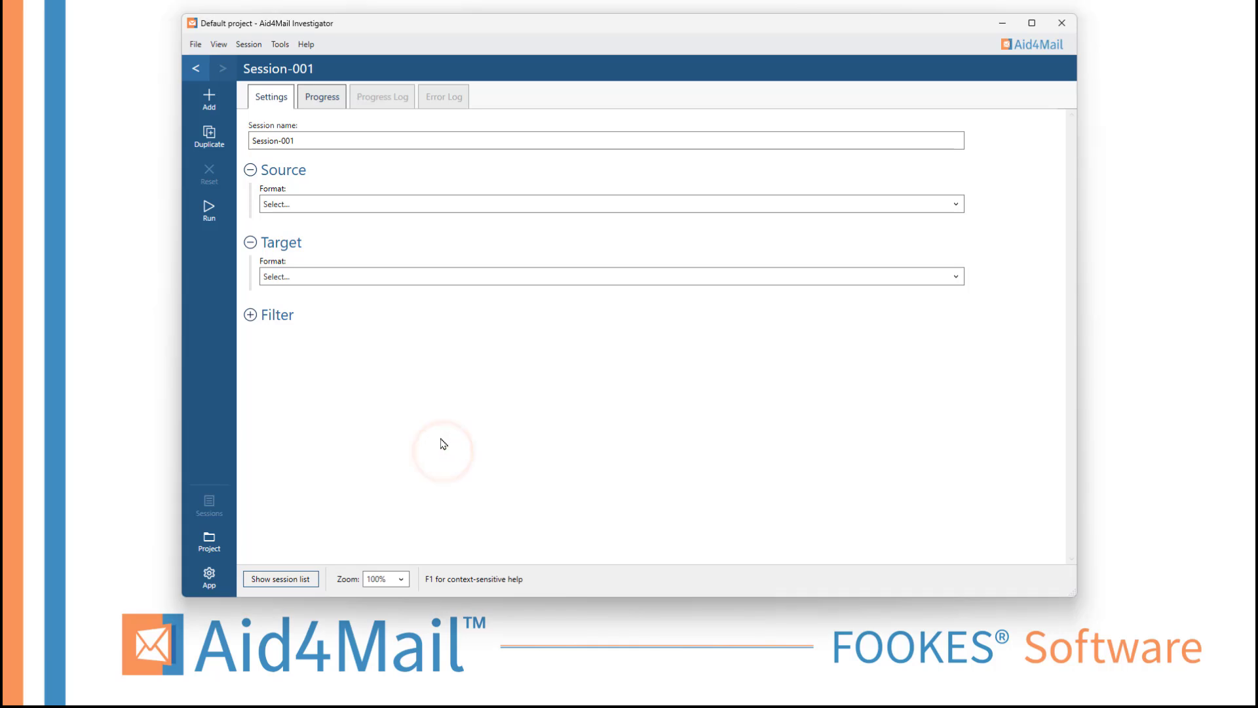
key(F1)
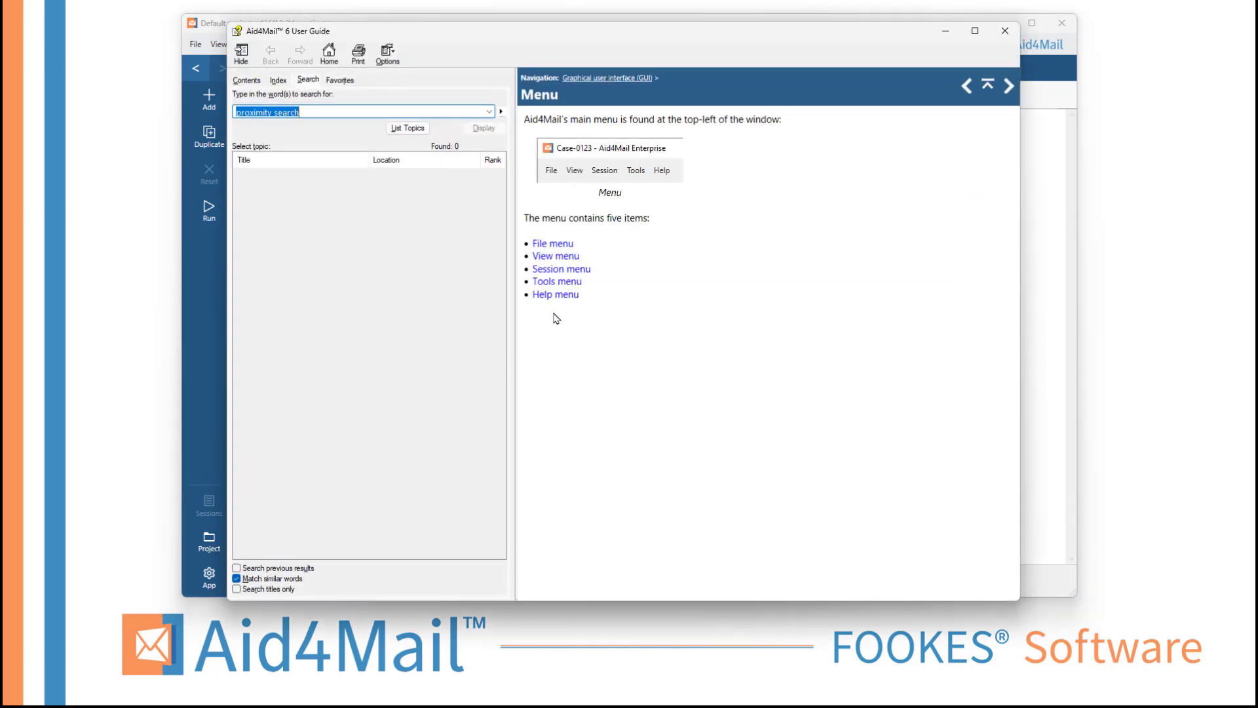
click(254, 82)
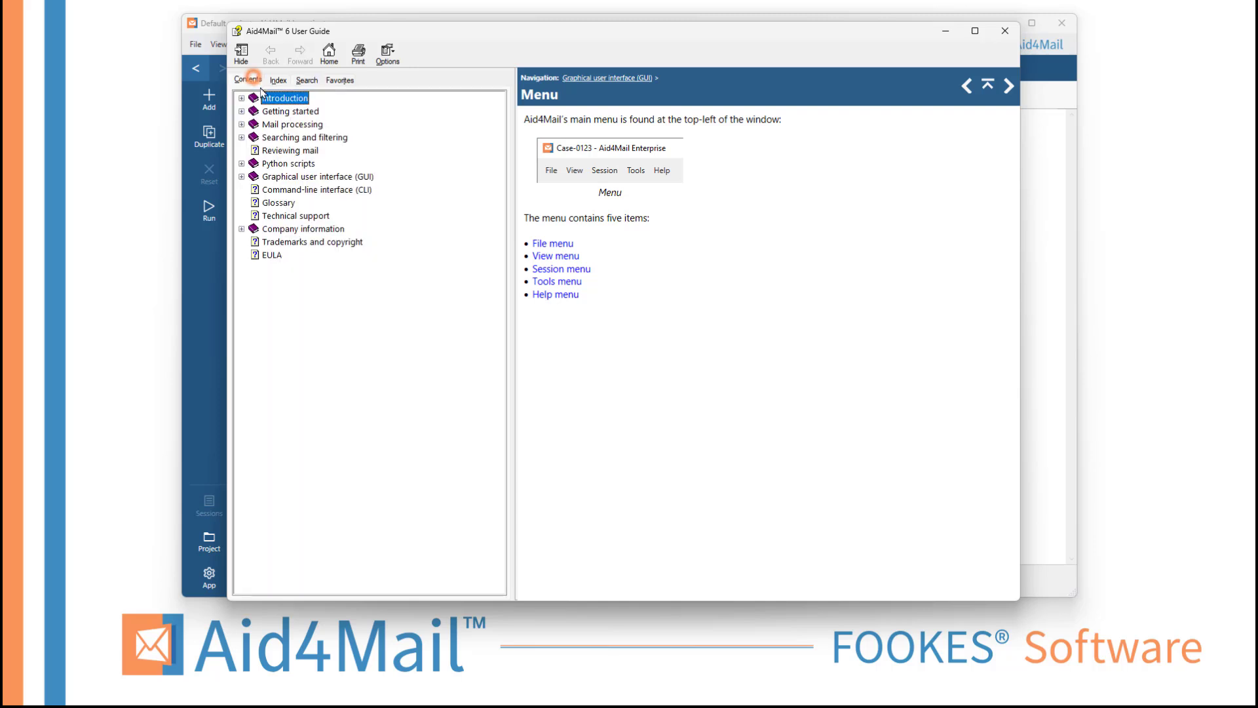
click(310, 84)
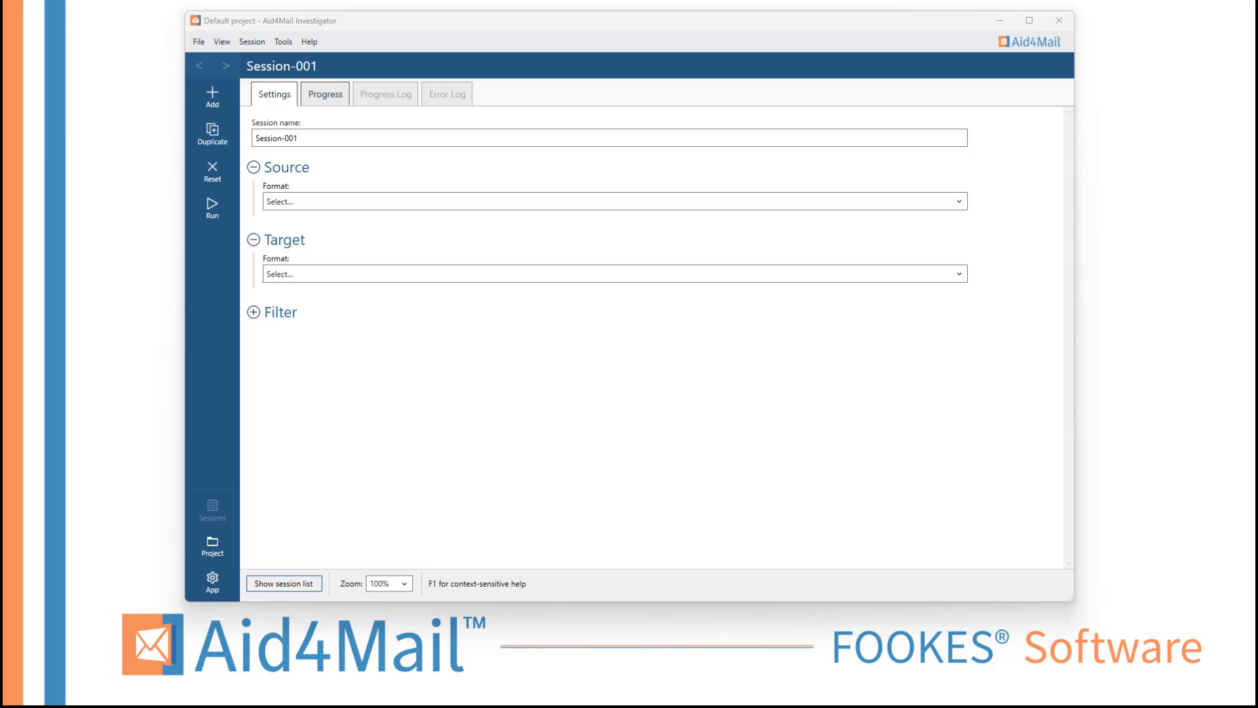
Rename the session as Session-PST to EML.
click(303, 139)
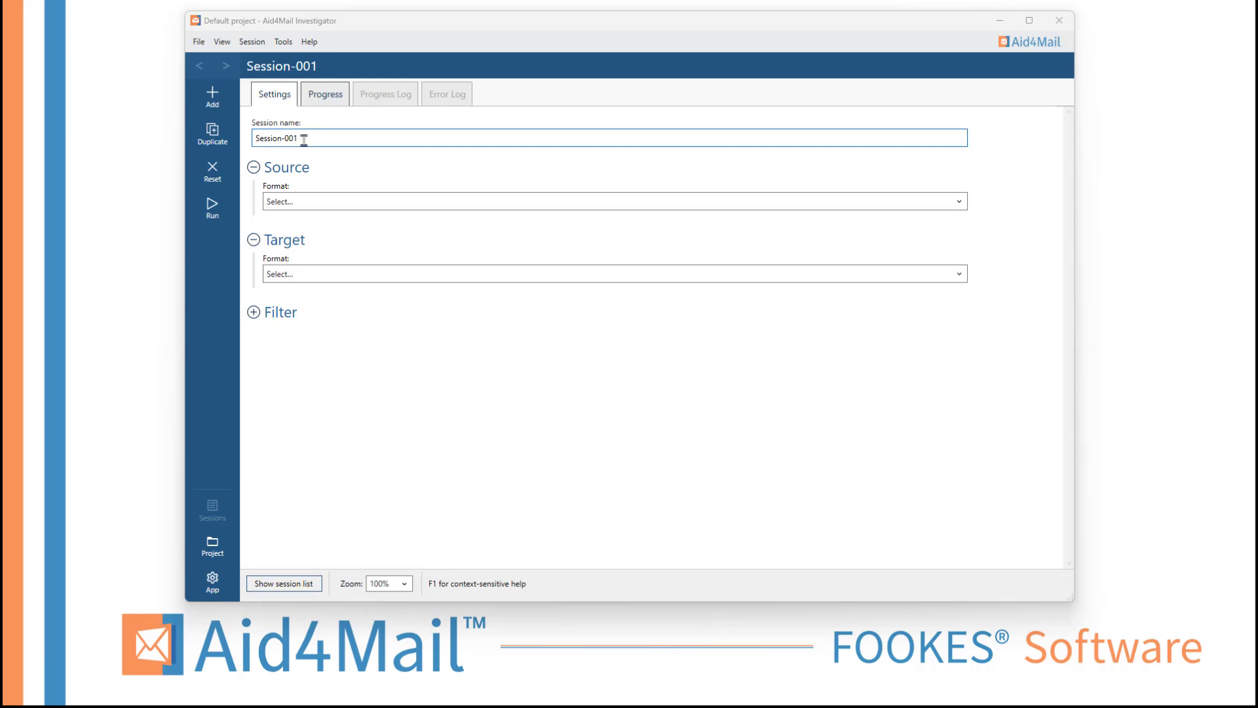
drag(305, 138, 284, 139)
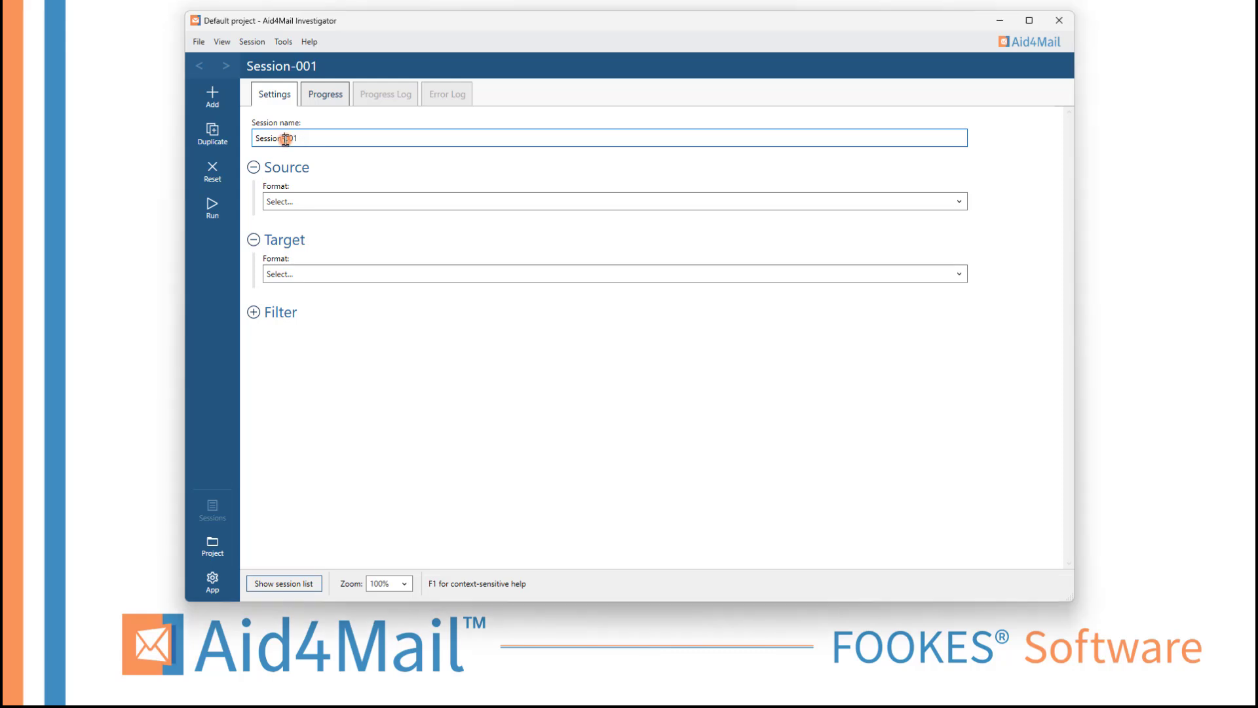
text(PST to EML)
Set the source format to PST file, using Demo.pst from the desktop's PST Files folder.
click(328, 206)
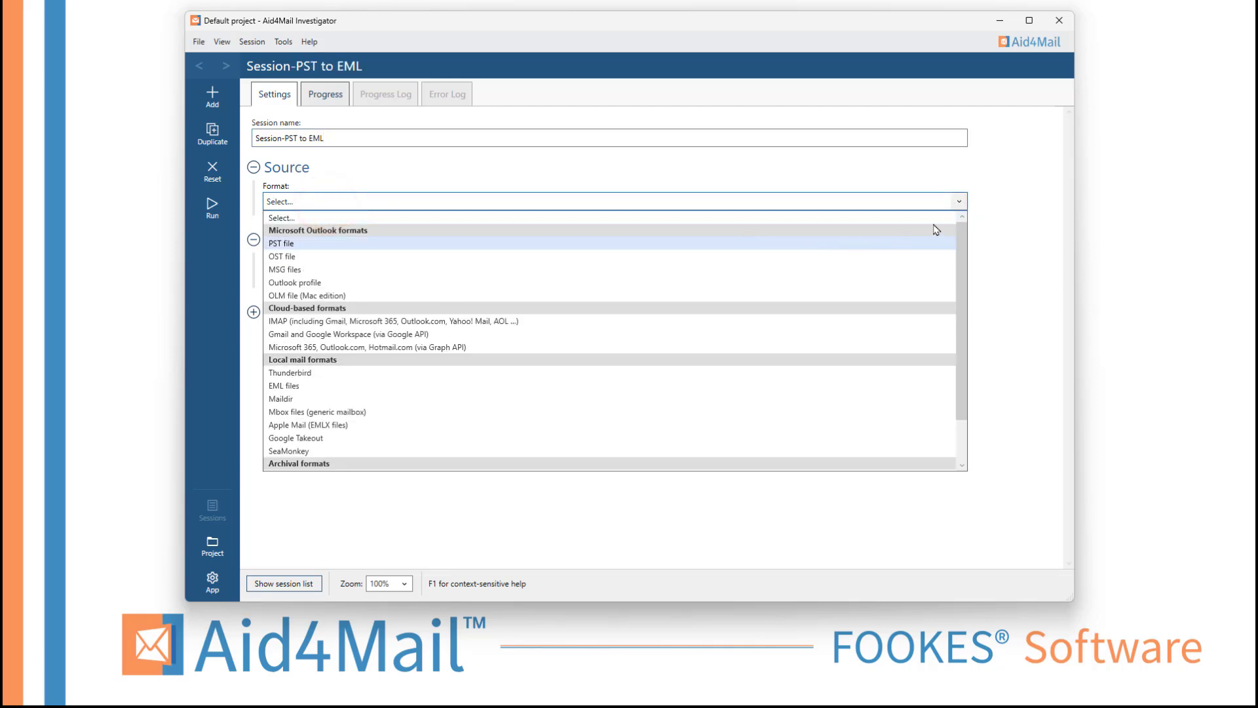
drag(959, 228, 953, 269)
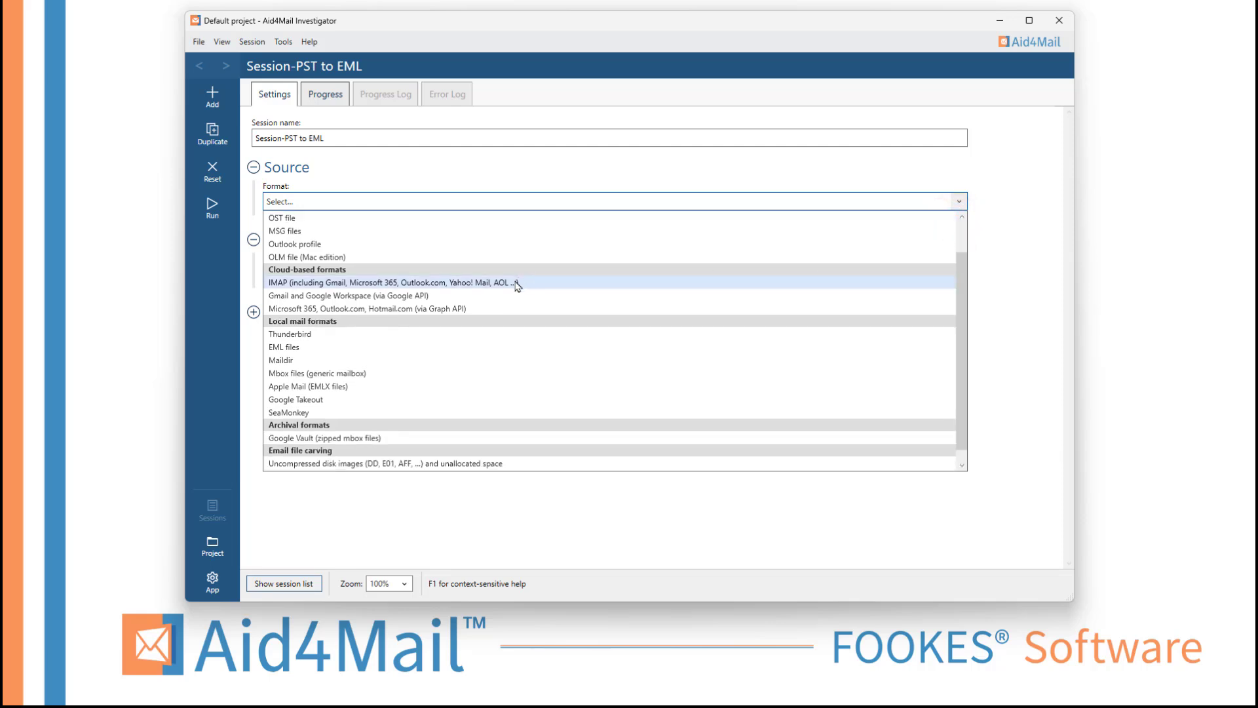
scroll(417, 350, up, 1)
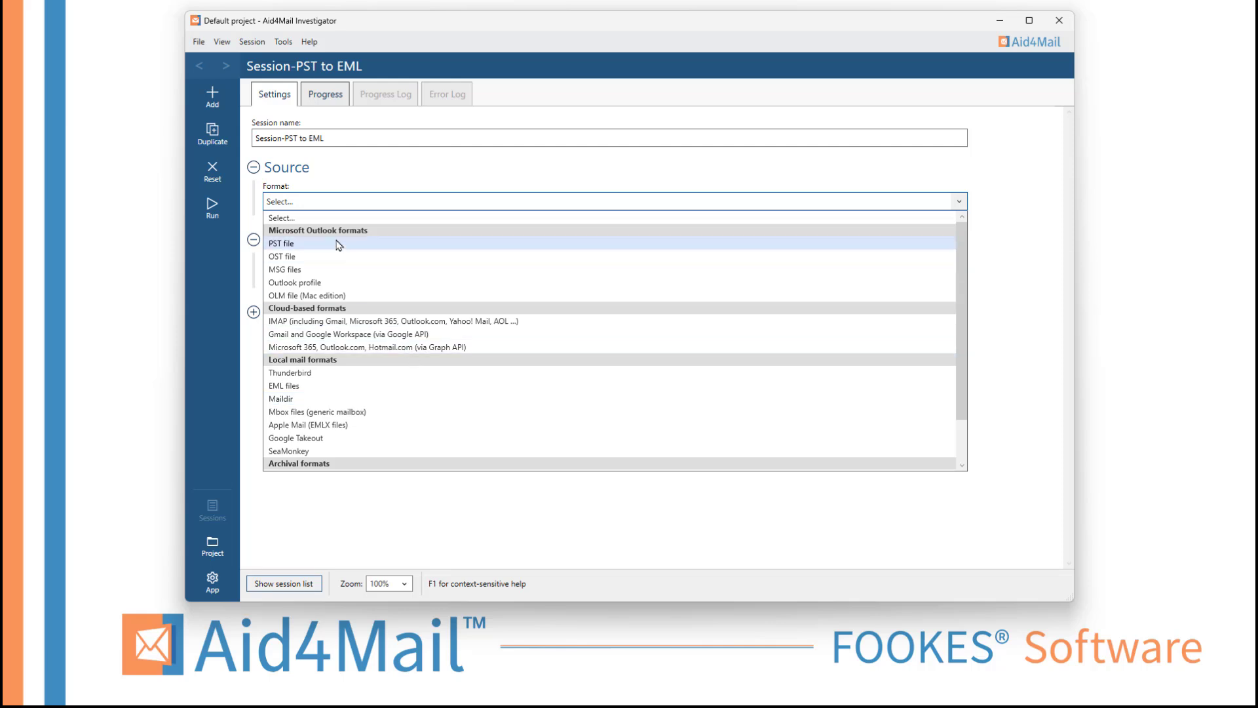
scroll(347, 255, down, 1)
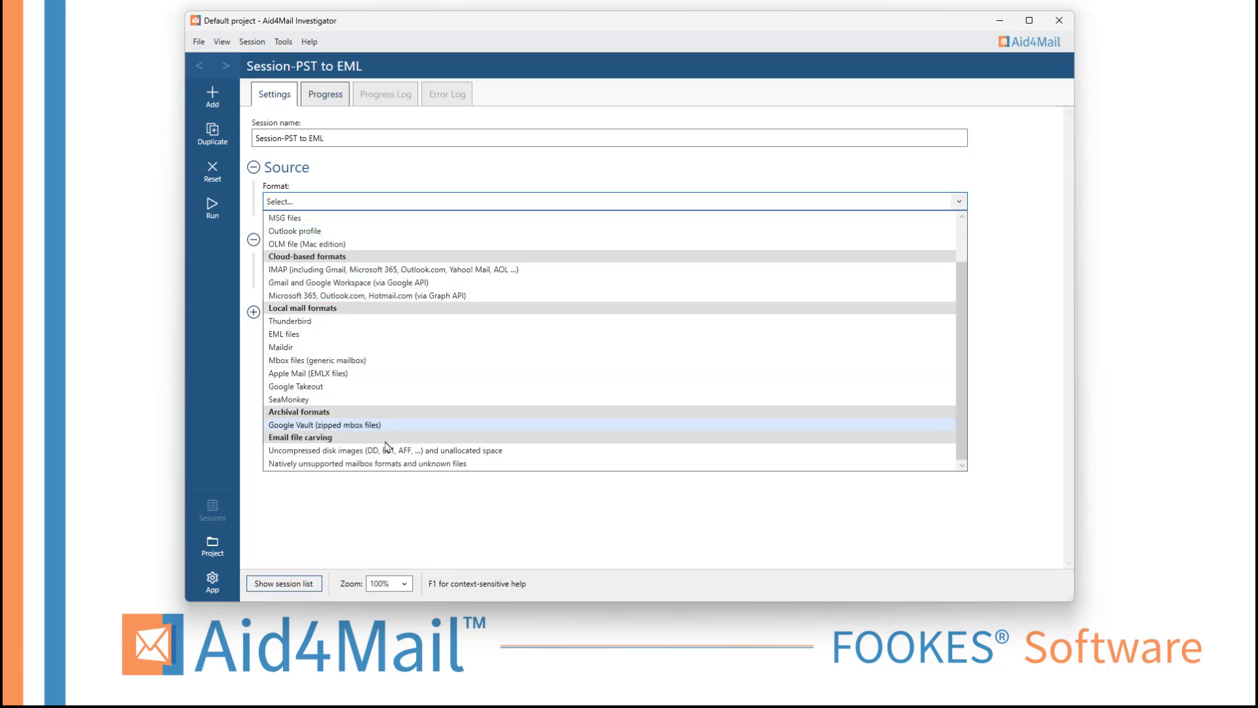
scroll(385, 452, up, 2)
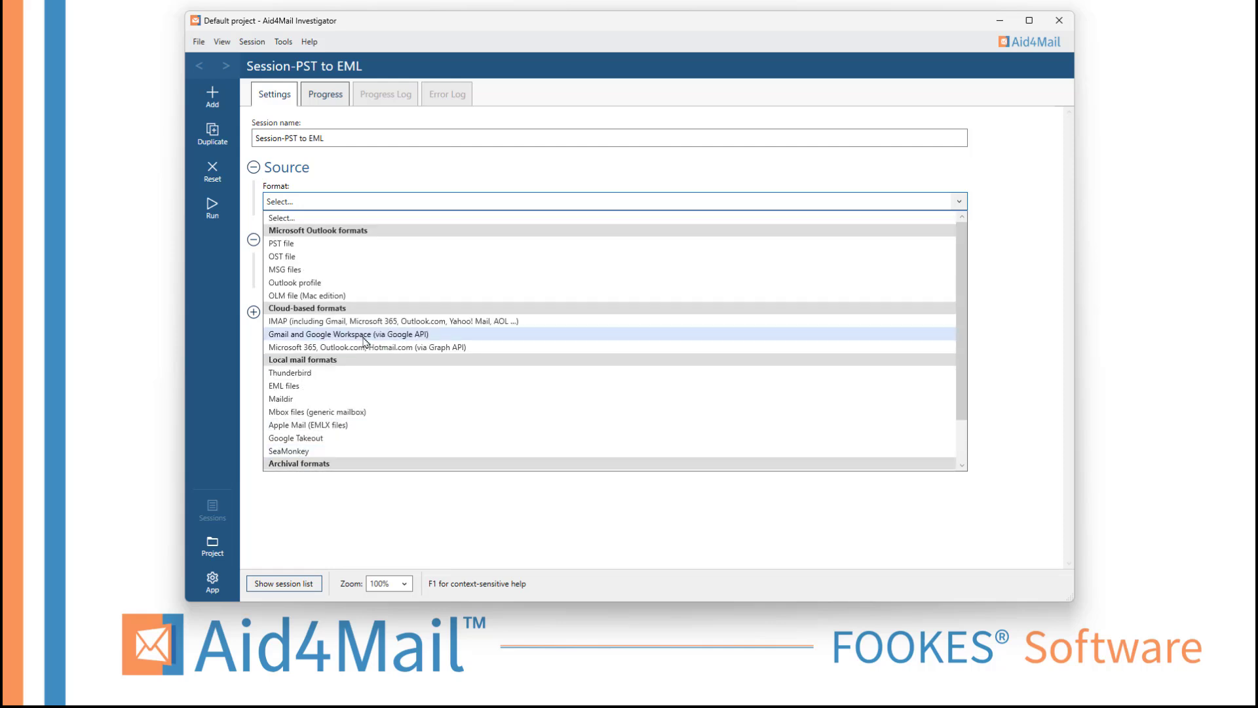
click(334, 249)
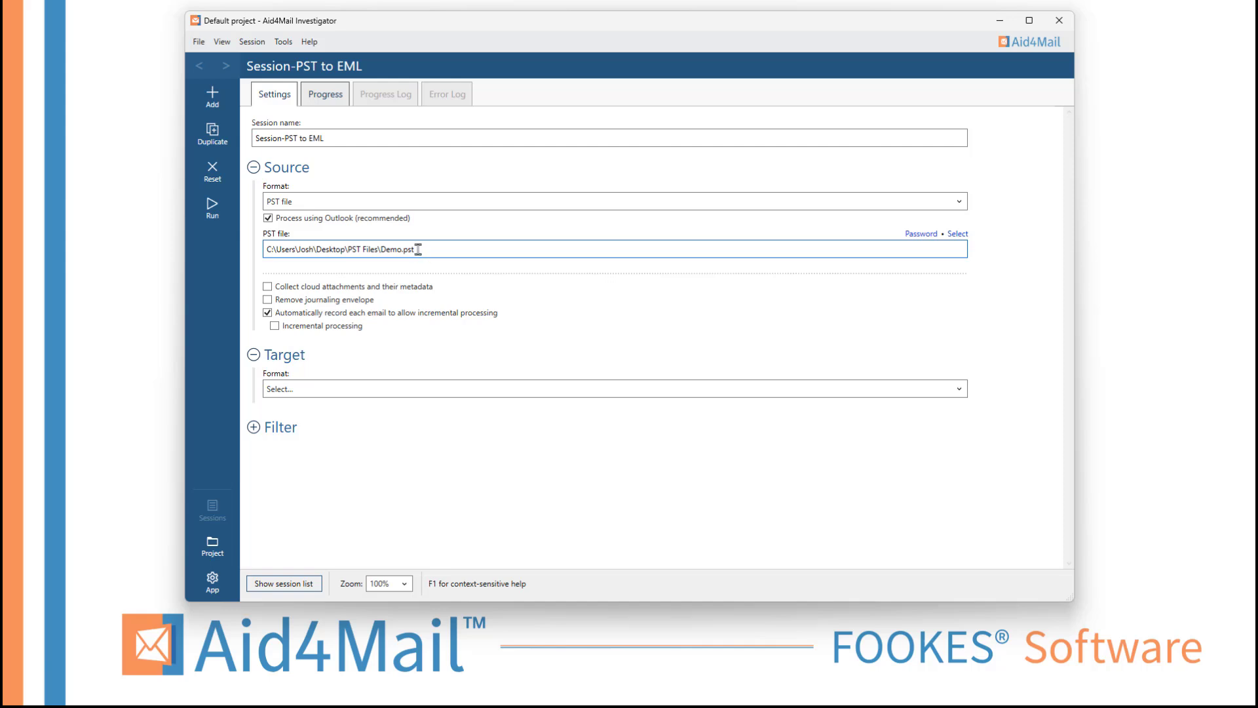
Set the target format to EML files, with the desktop's EML Files folder as the location.
click(313, 389)
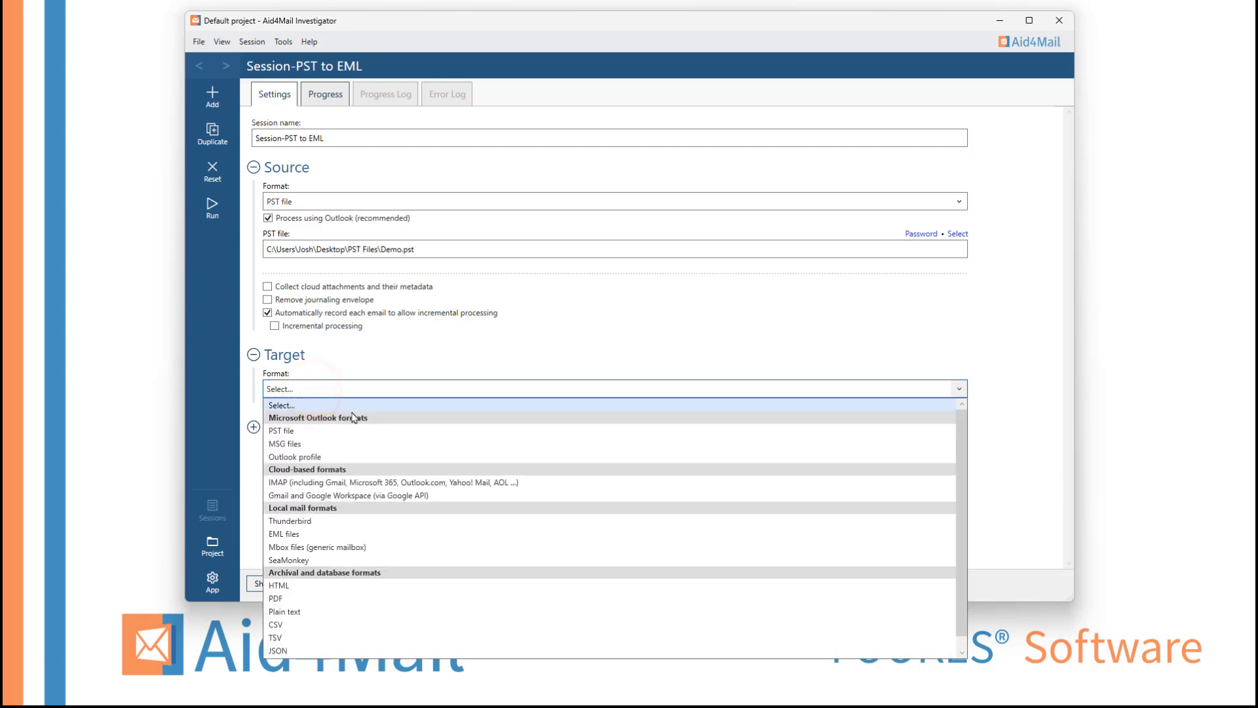
click(331, 534)
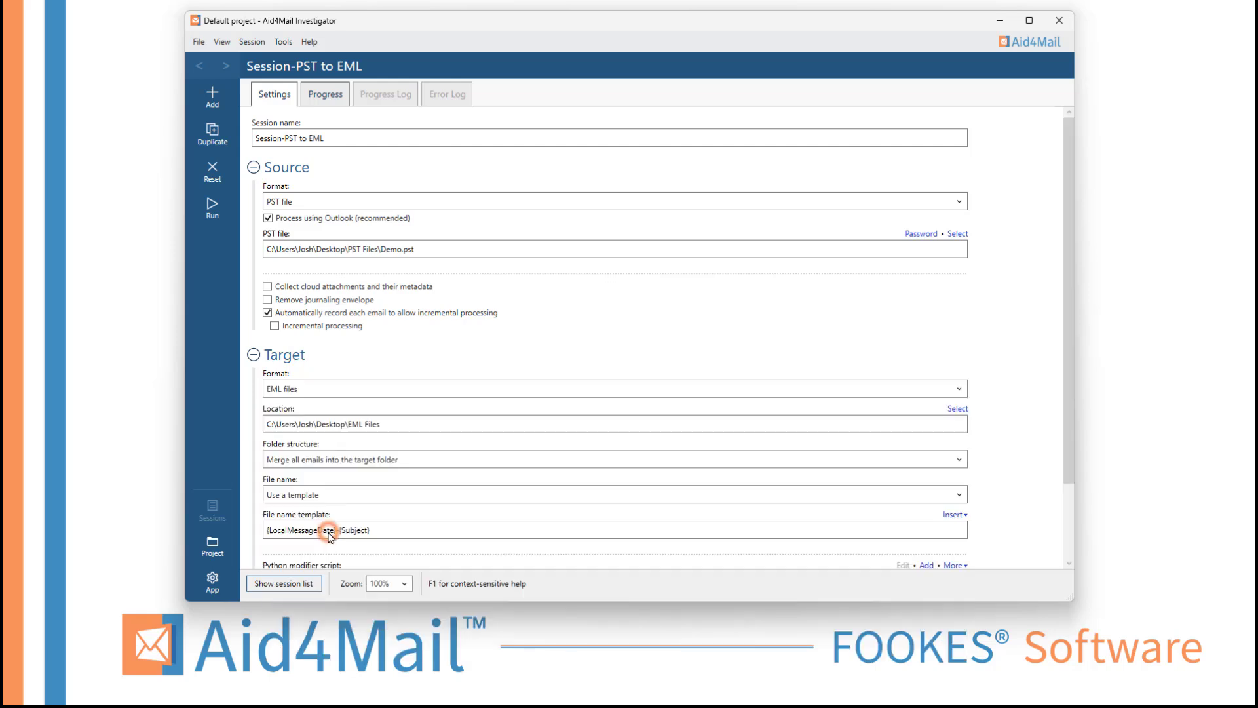
Set the target's folder structure to merge all emails into the target folder and its file names to use a template.
drag(1069, 172, 1075, 265)
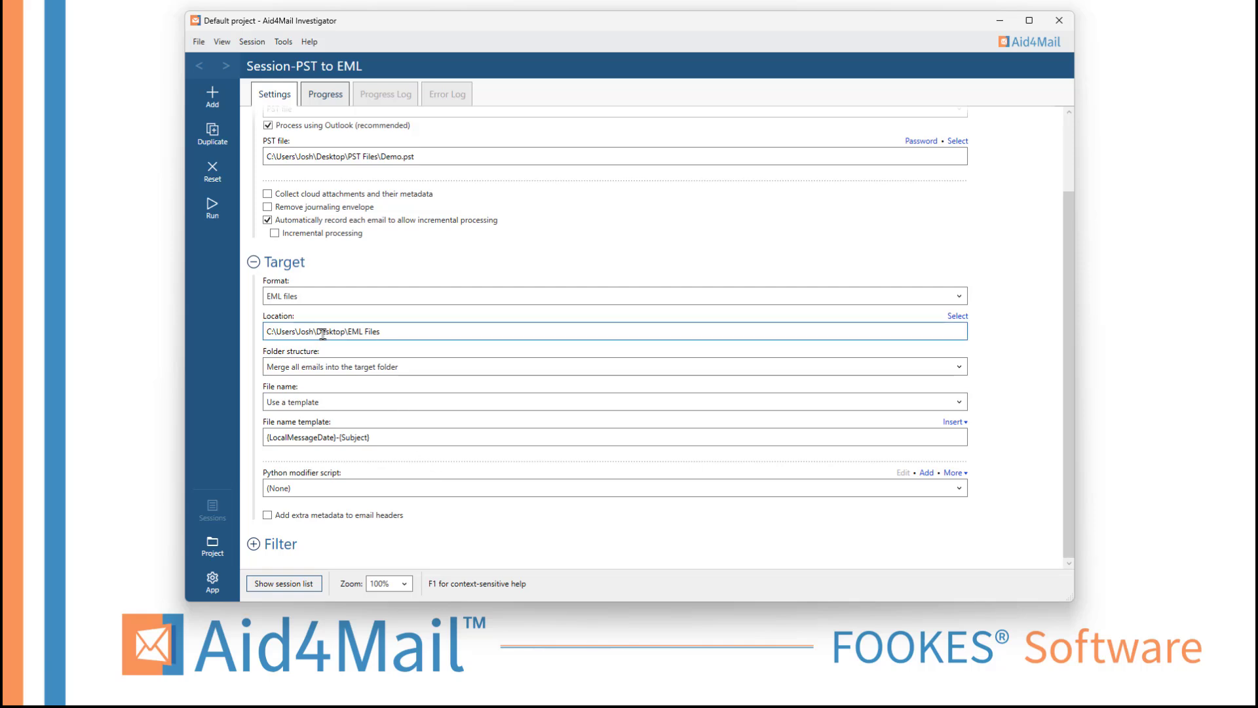
click(442, 372)
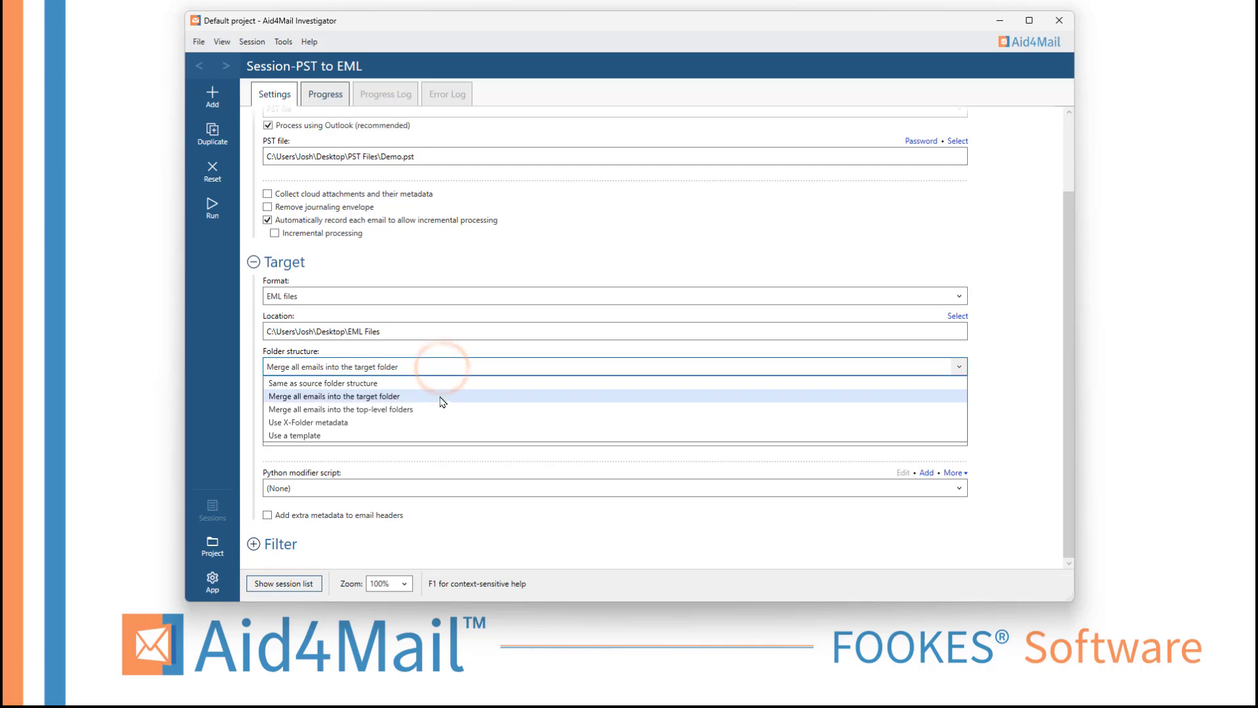
click(440, 400)
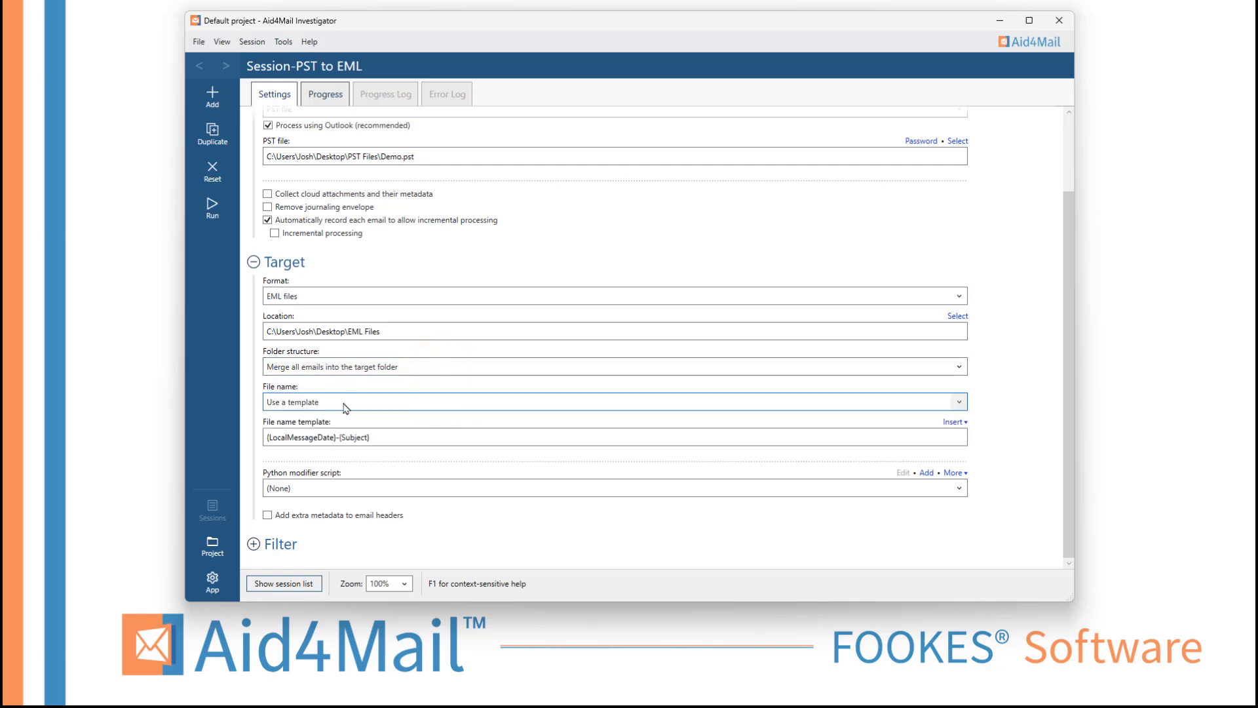
click(342, 401)
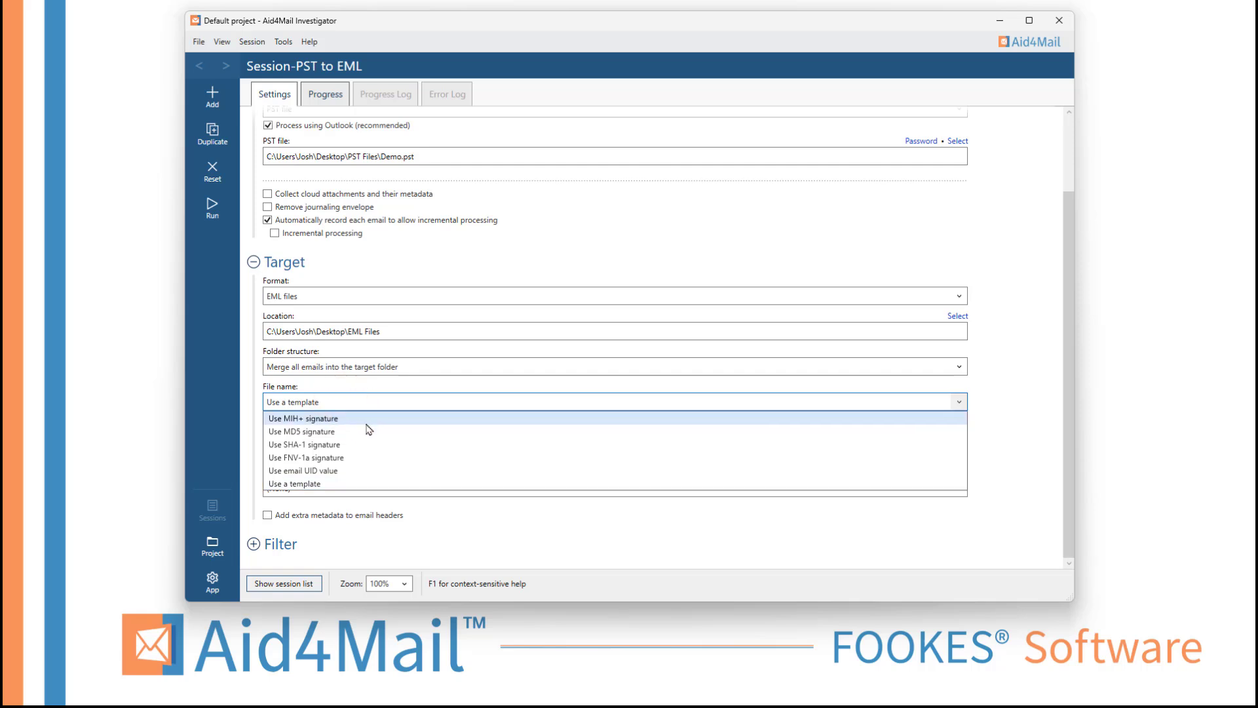
click(370, 485)
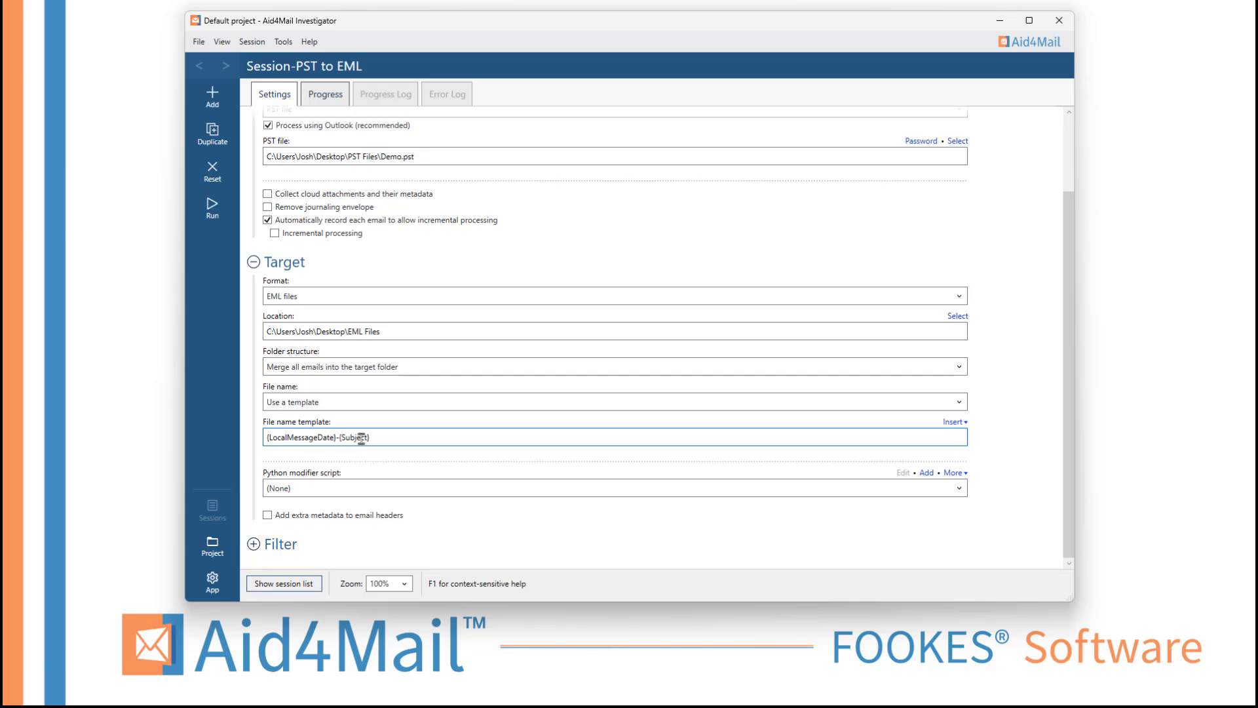
Examine the date tokens that can be inserted into the file name template.
click(956, 423)
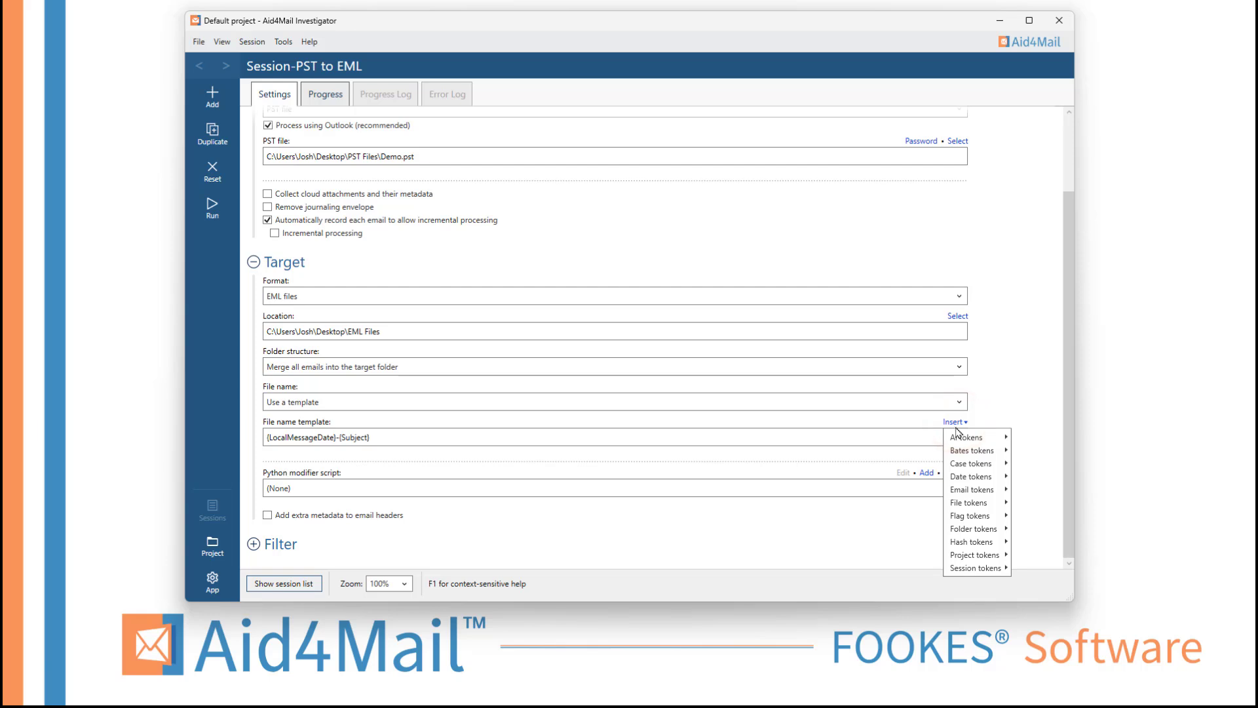
mouse_move(984, 481)
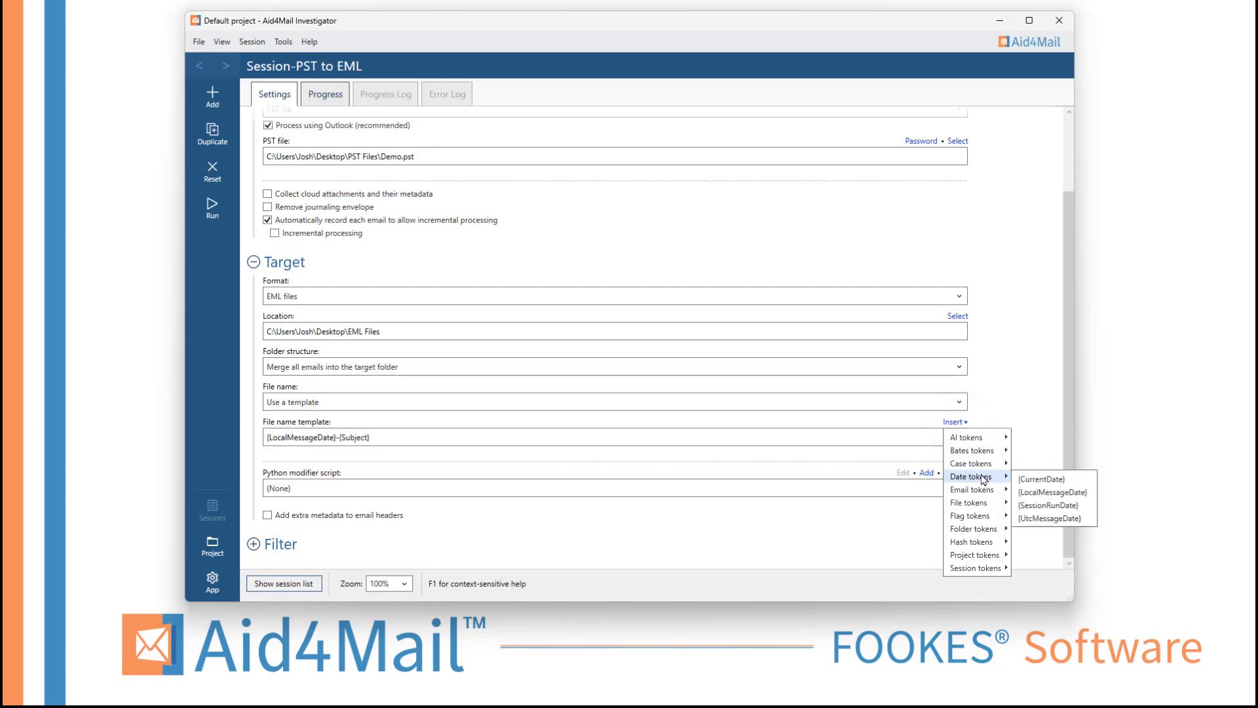
click(602, 453)
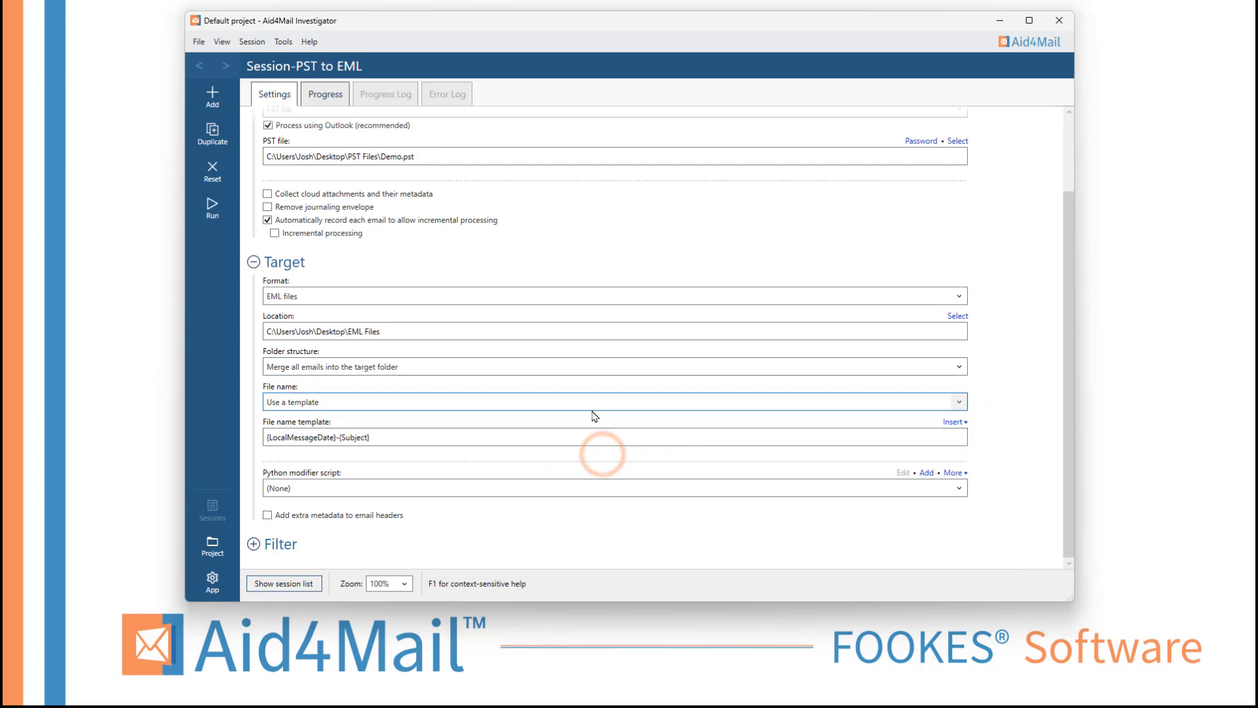
Expand the session's Filter settings to show the folder, pre-acquisition and post-acquisition filtering options.
click(276, 539)
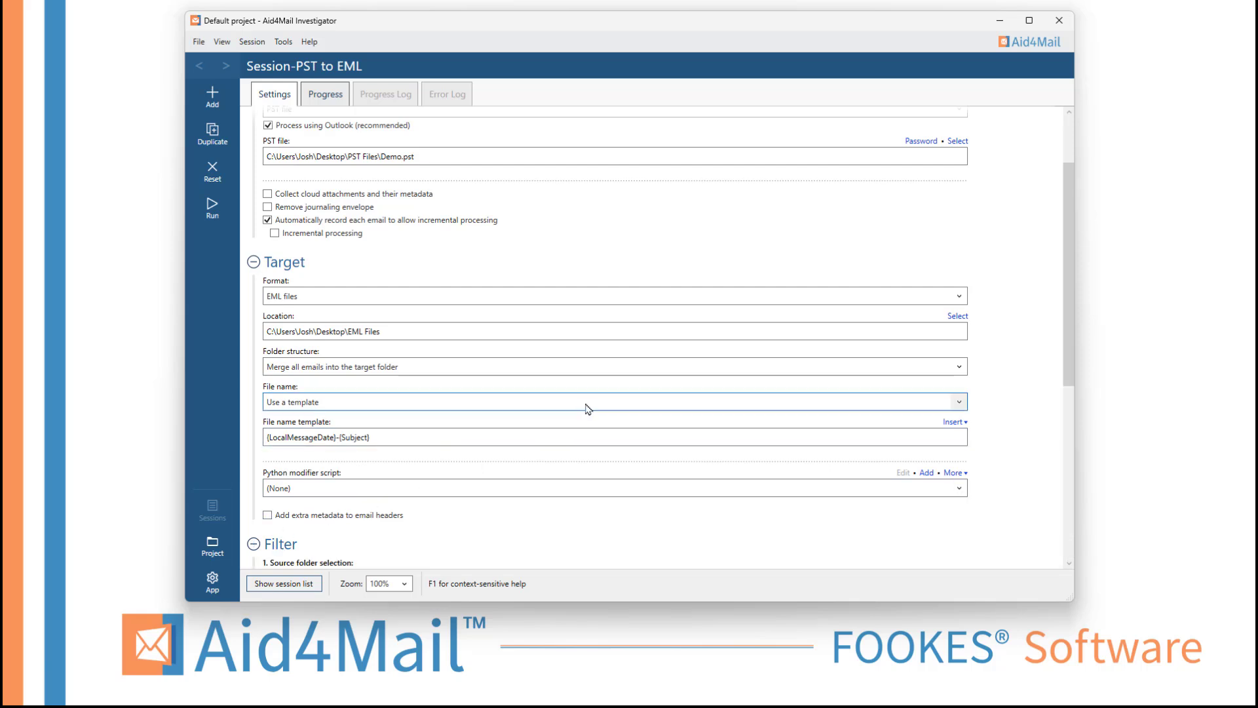
scroll(622, 377, down, 8)
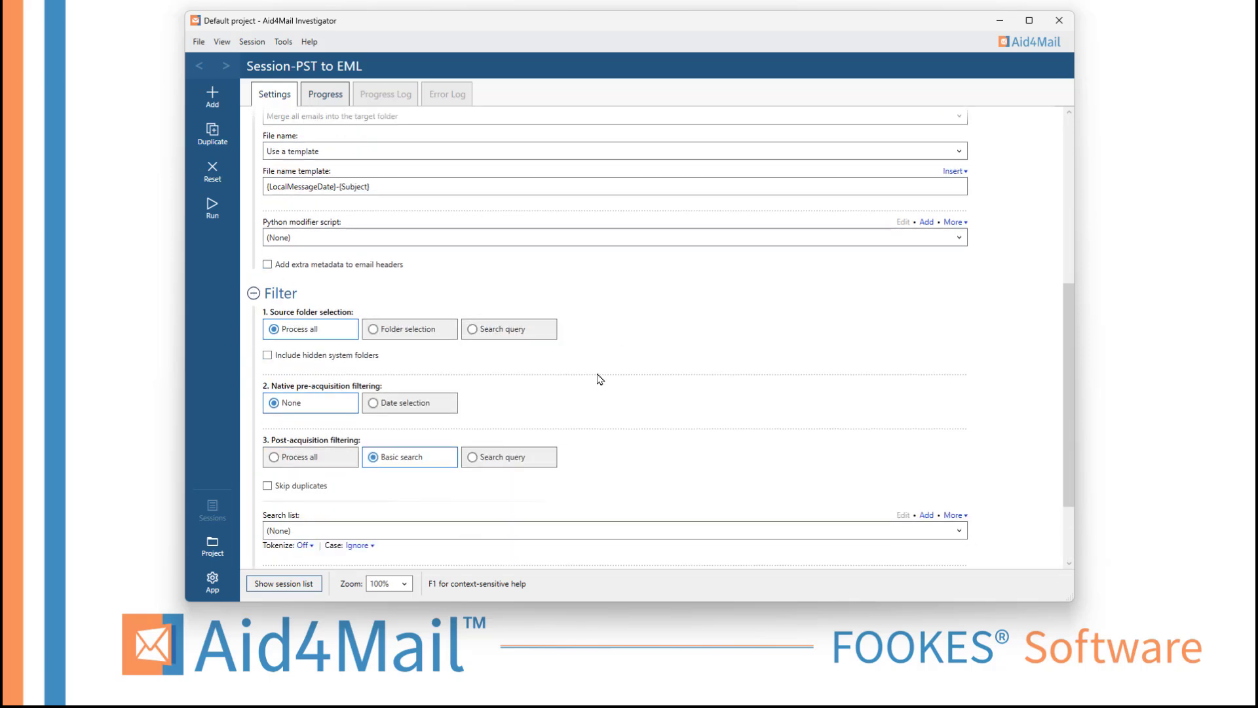
scroll(600, 378, down, 1)
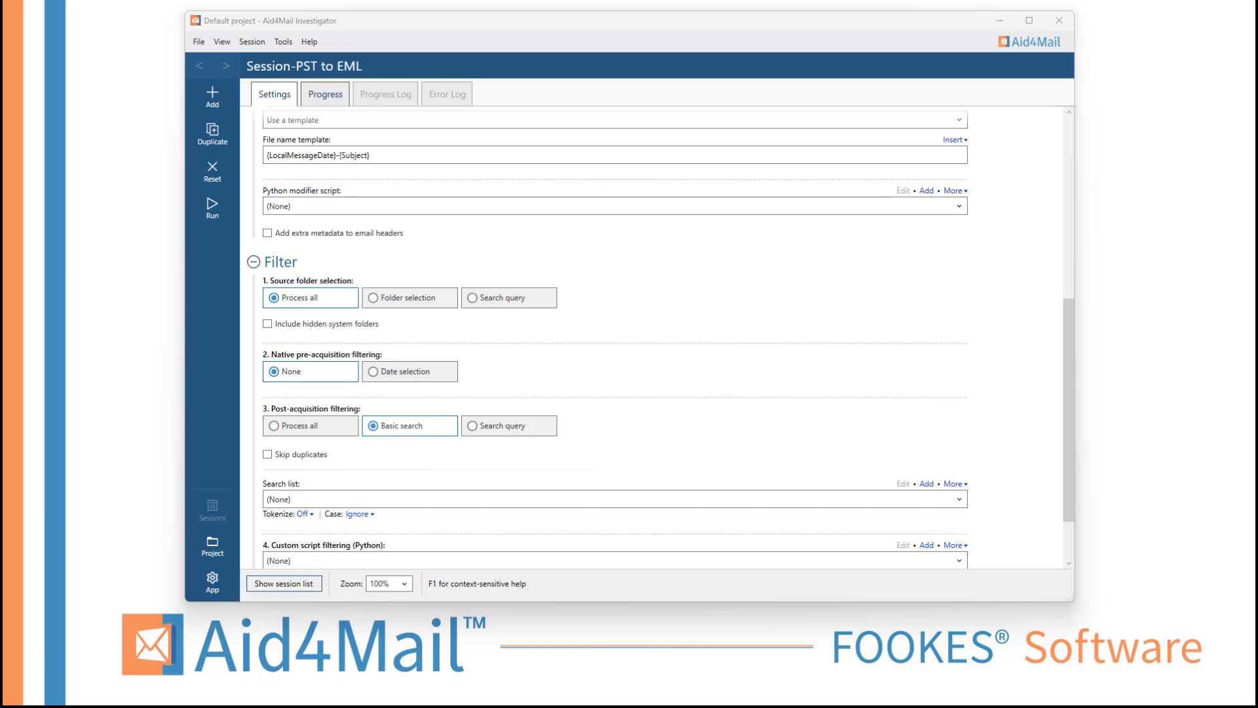
View the source folder tree through the Folder selection option, and return source folder selection to Process all.
click(395, 303)
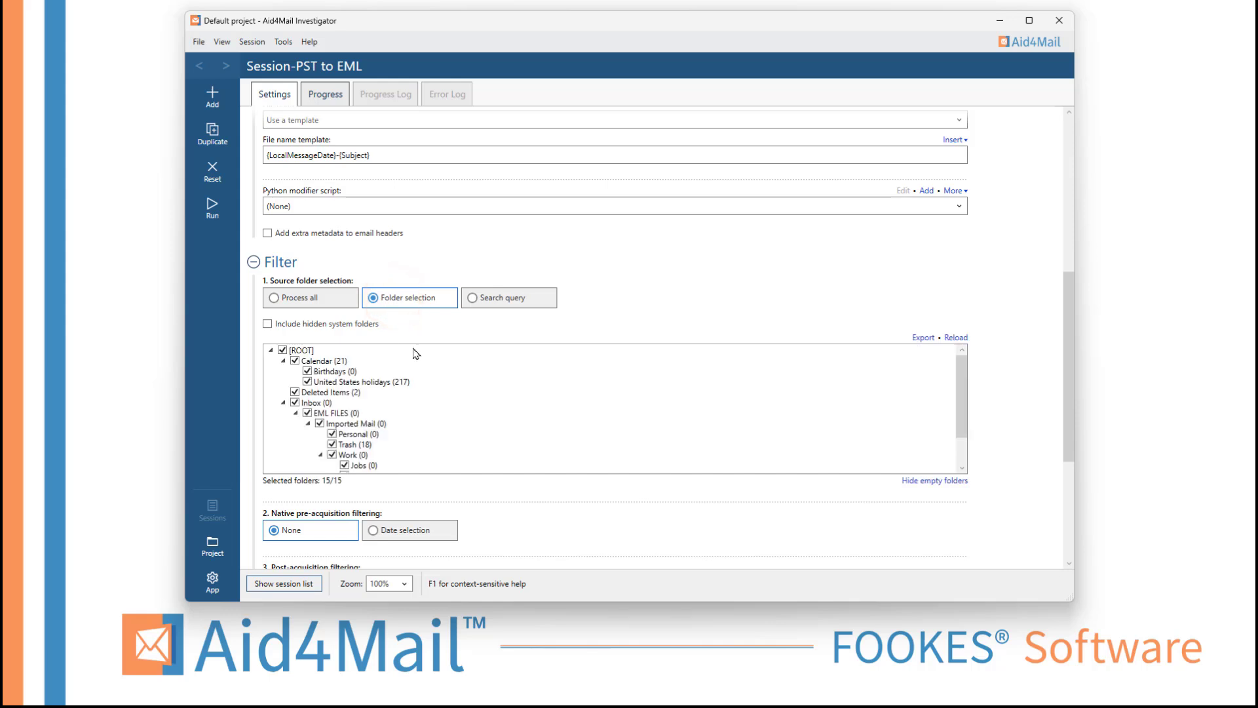
mouse_move(961, 368)
mouse_down()
mouse_move(960, 392)
mouse_move(960, 368)
mouse_up()
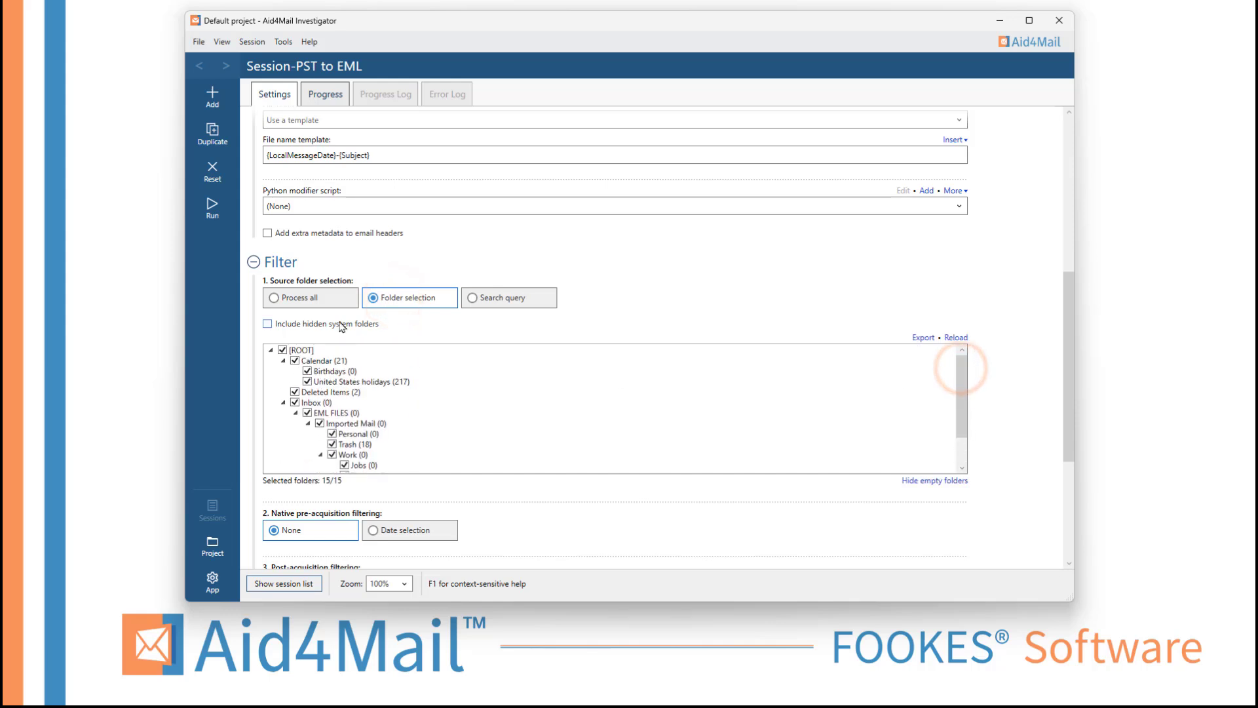
click(300, 301)
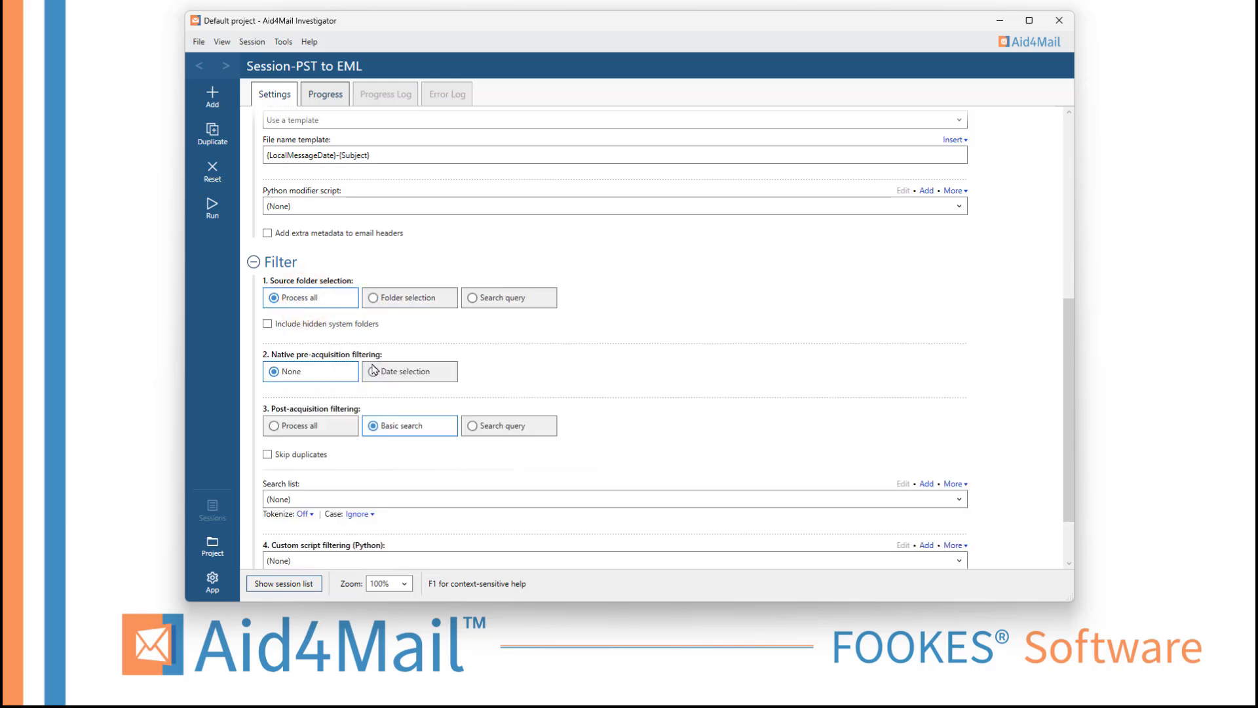
View the date selection options, return native pre-acquisition filtering to None, and set post-acquisition filtering to Process all.
click(408, 379)
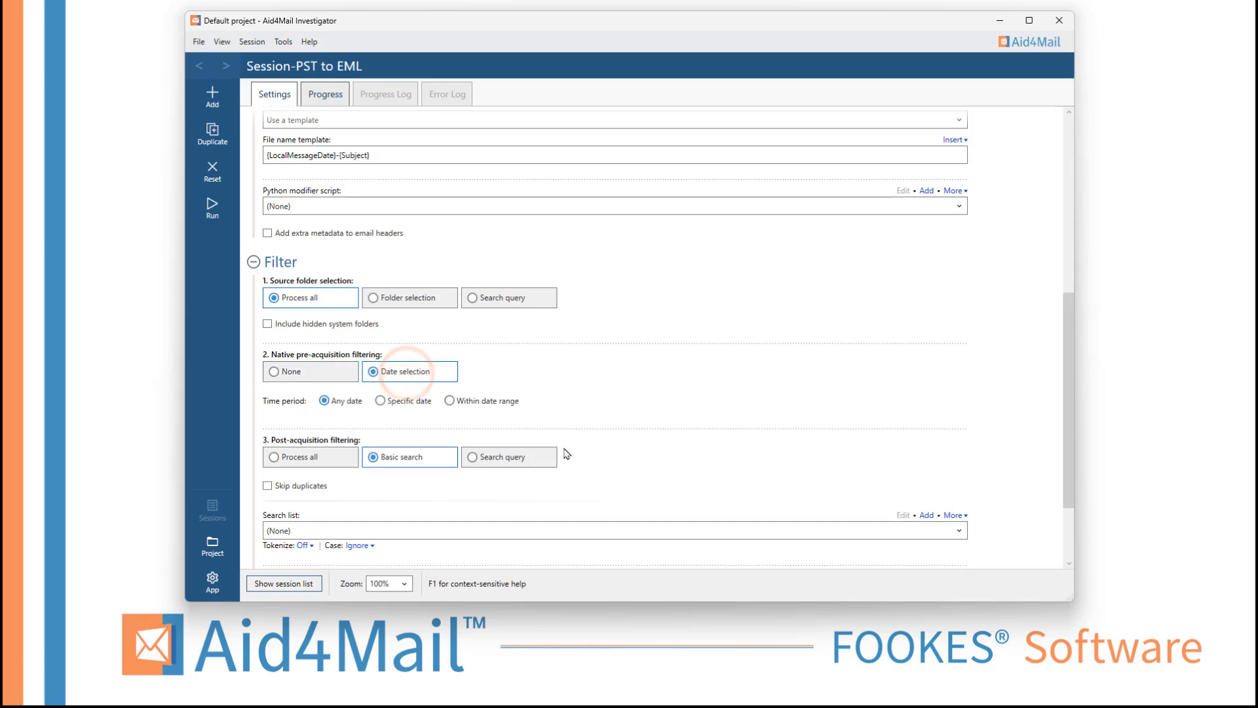
click(335, 374)
scroll(513, 387, down, 2)
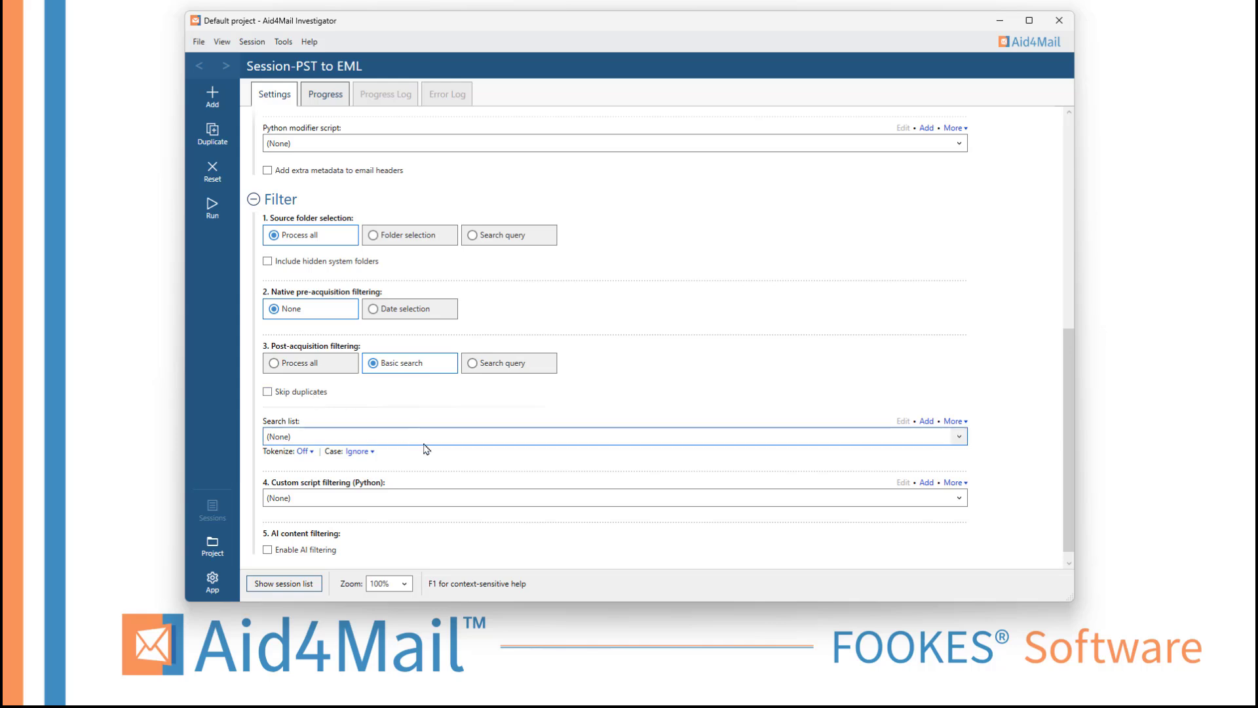
click(513, 360)
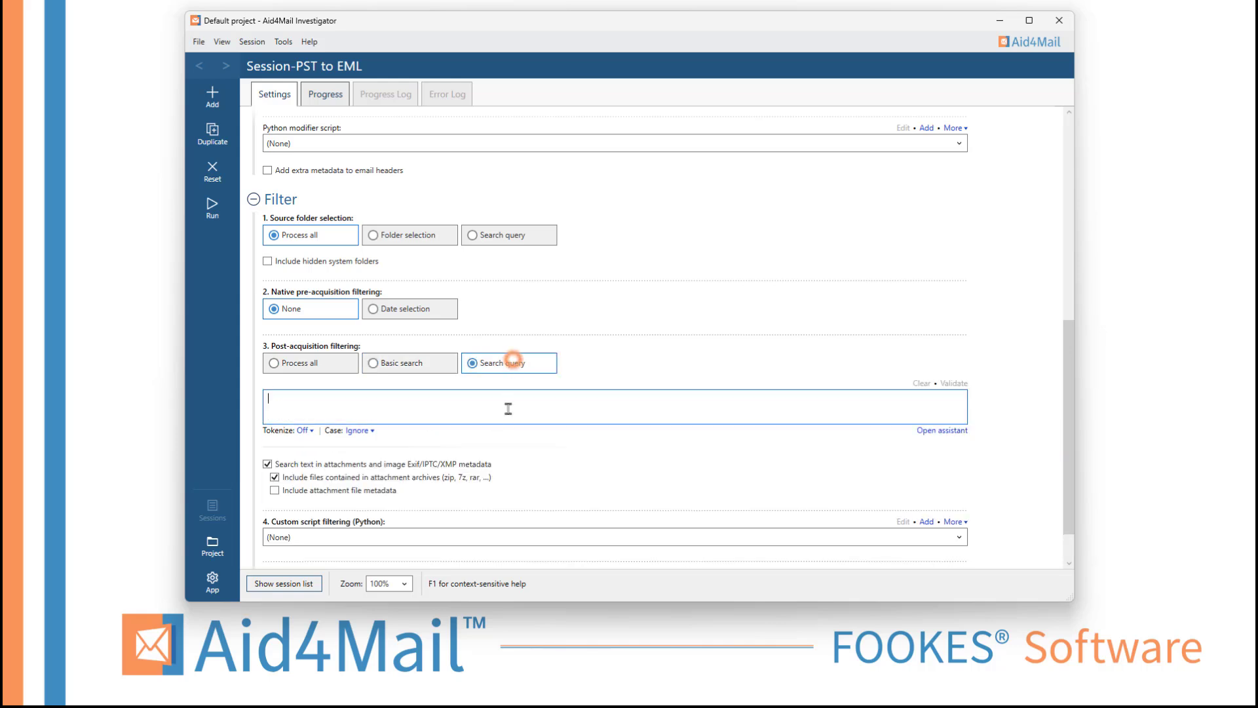
click(322, 369)
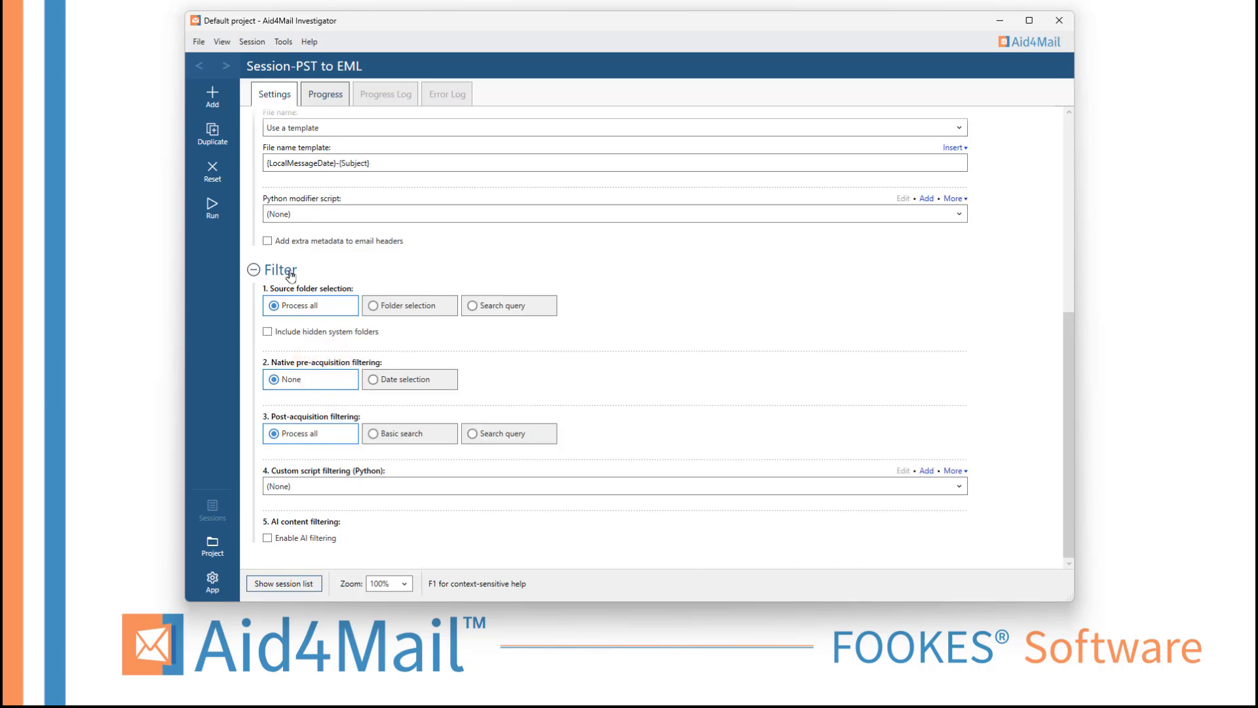
Collapse the Filter settings and run the PST to EML session.
click(285, 271)
scroll(457, 310, up, 3)
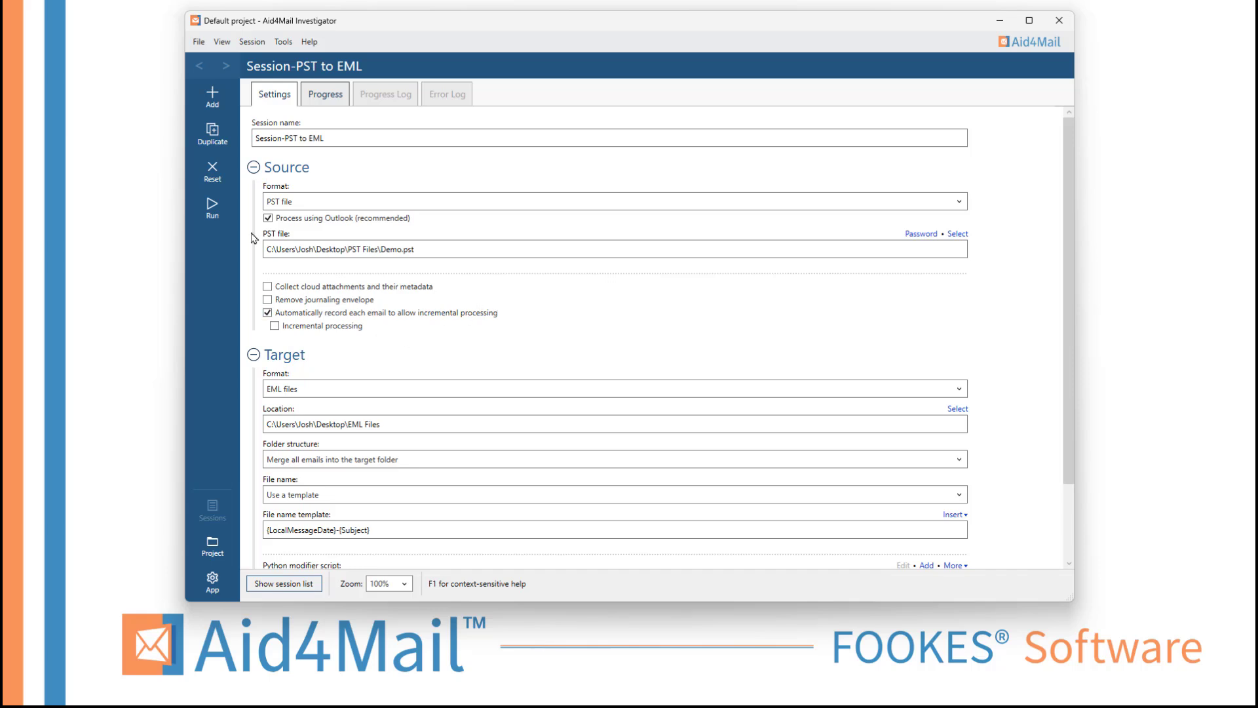
click(219, 220)
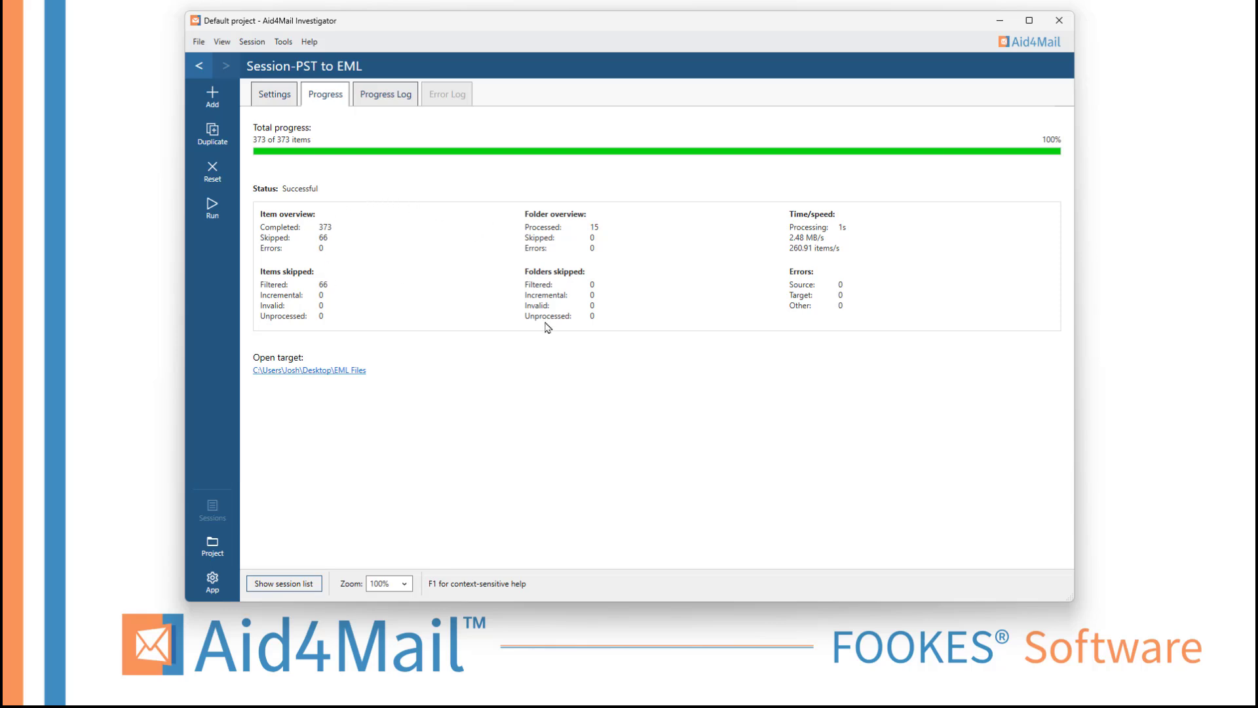
Examine the session's progress log from its opening source and target details to its closing summary.
click(393, 100)
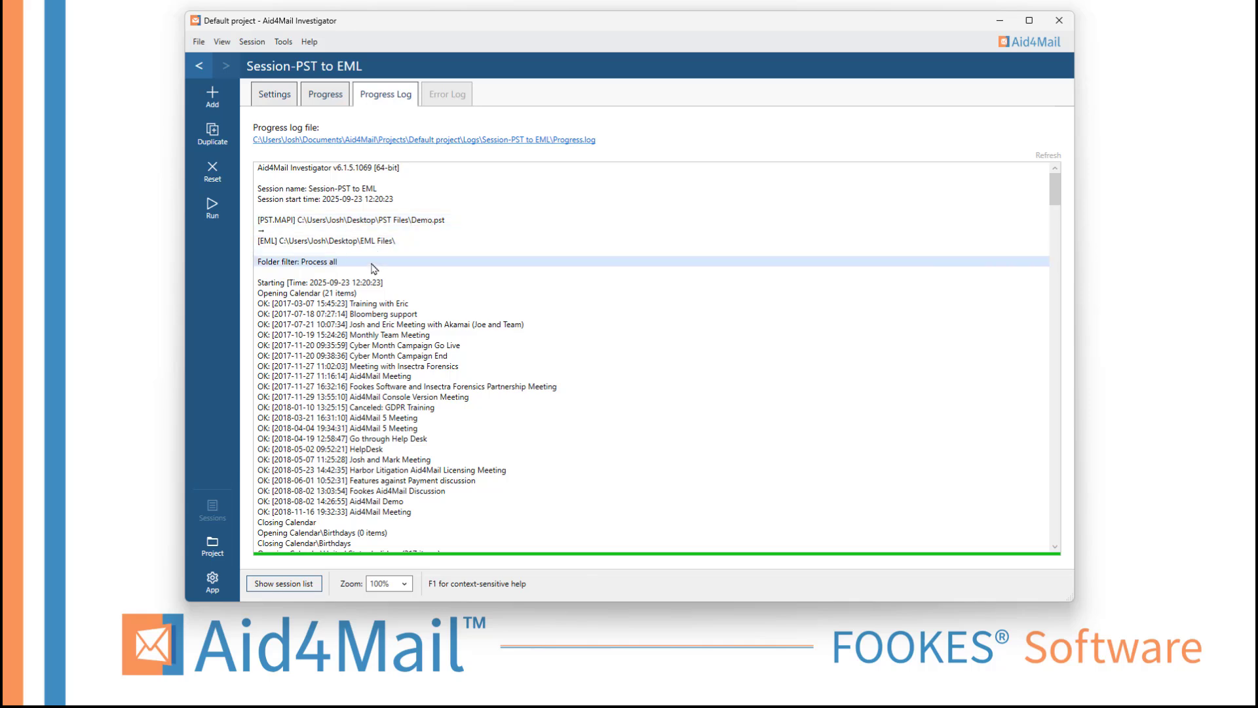
drag(1053, 177, 1034, 543)
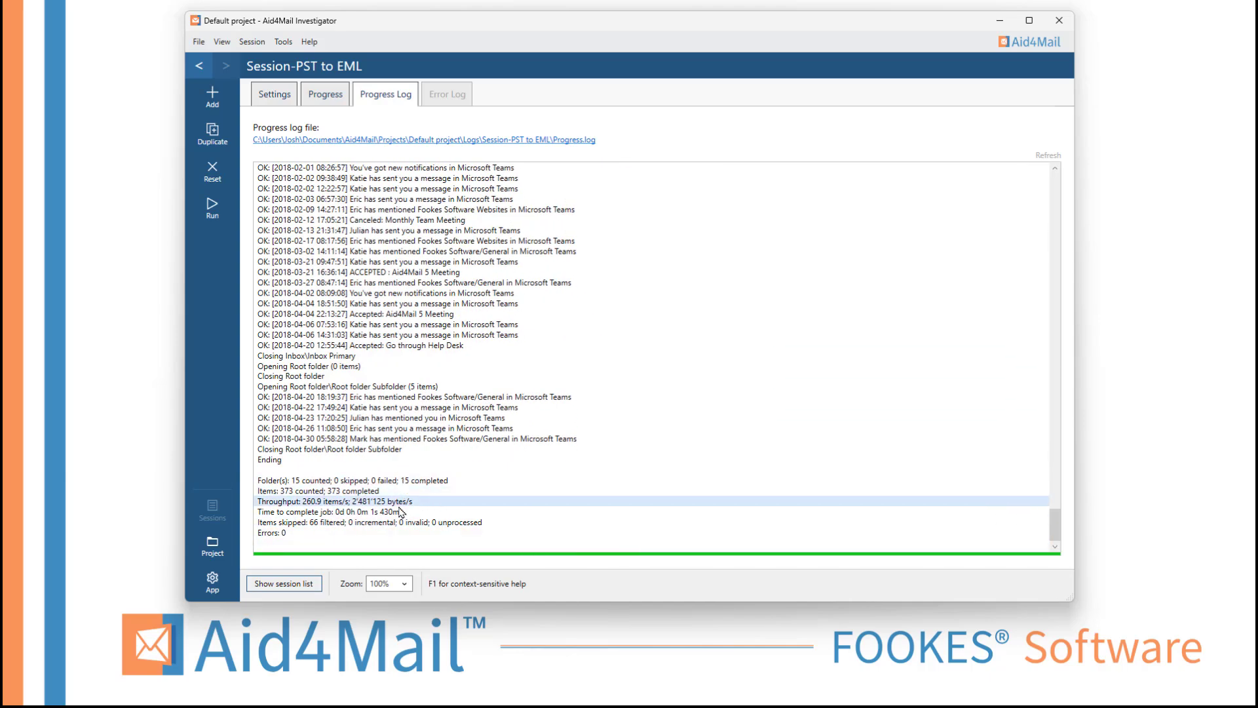
drag(1054, 521, 1054, 180)
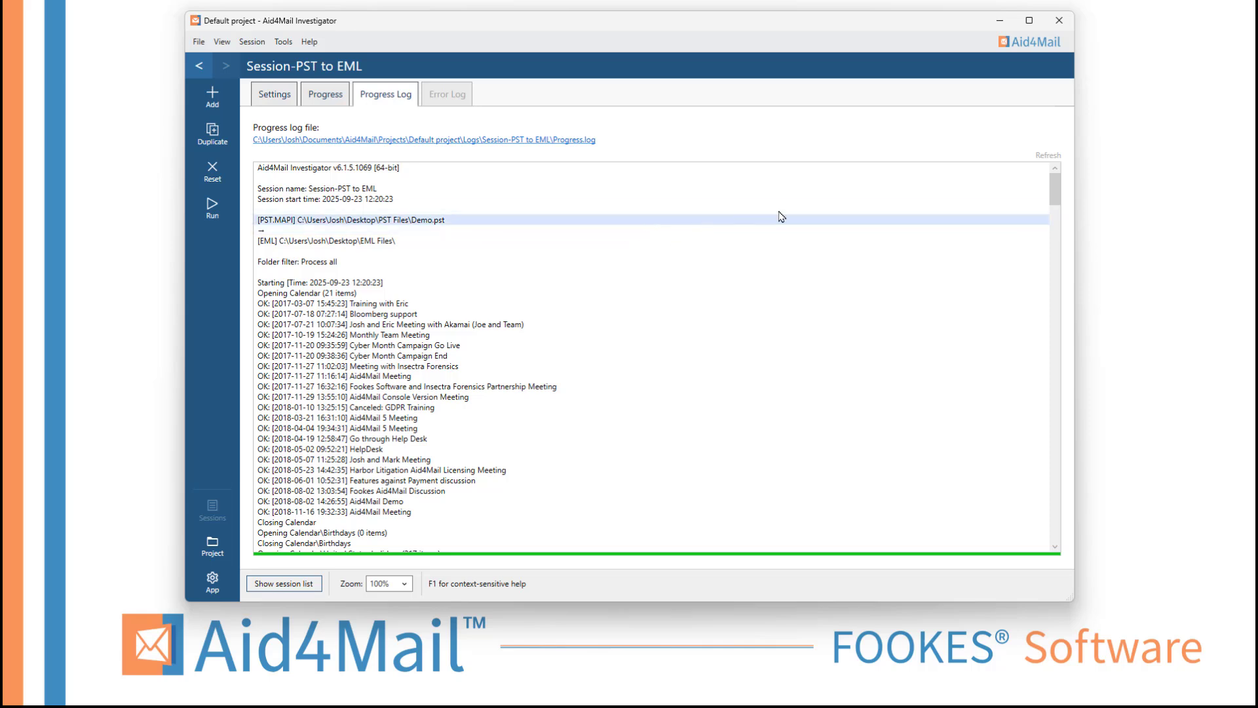
Return to the session's settings and collapse the Source and Target sections.
click(283, 95)
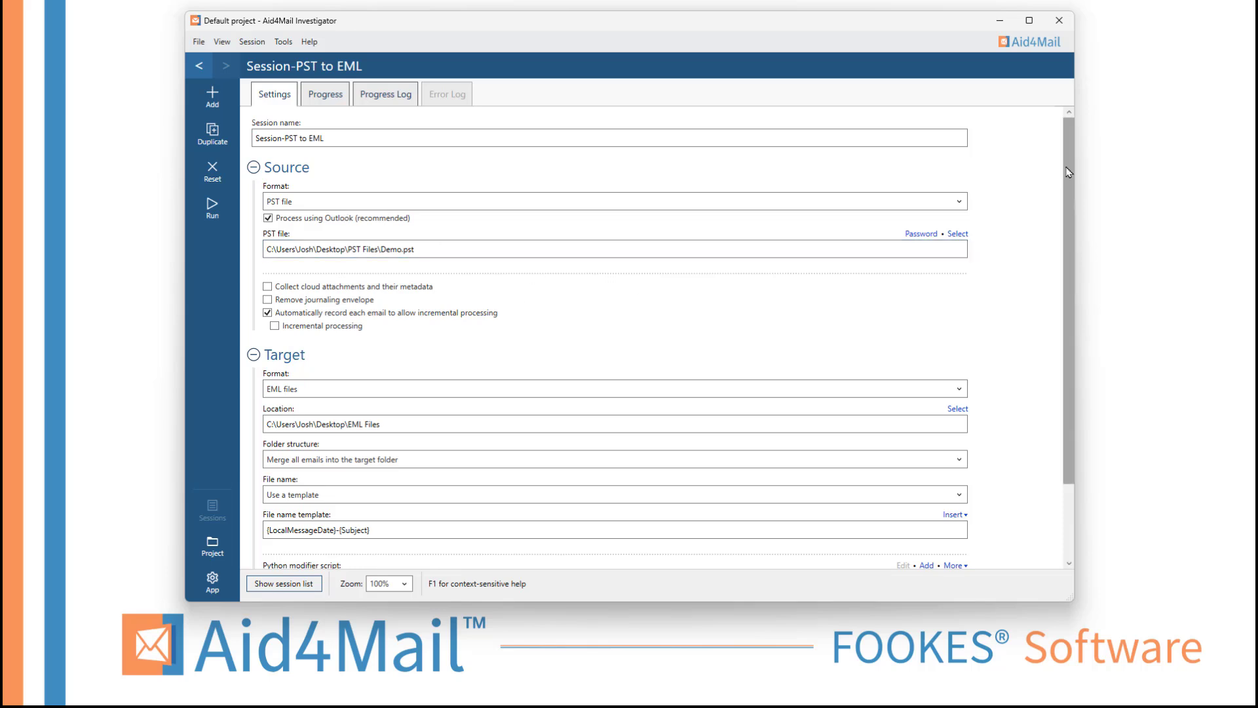
mouse_move(1069, 164)
mouse_down()
mouse_move(1069, 177)
mouse_move(1069, 162)
mouse_up()
click(268, 169)
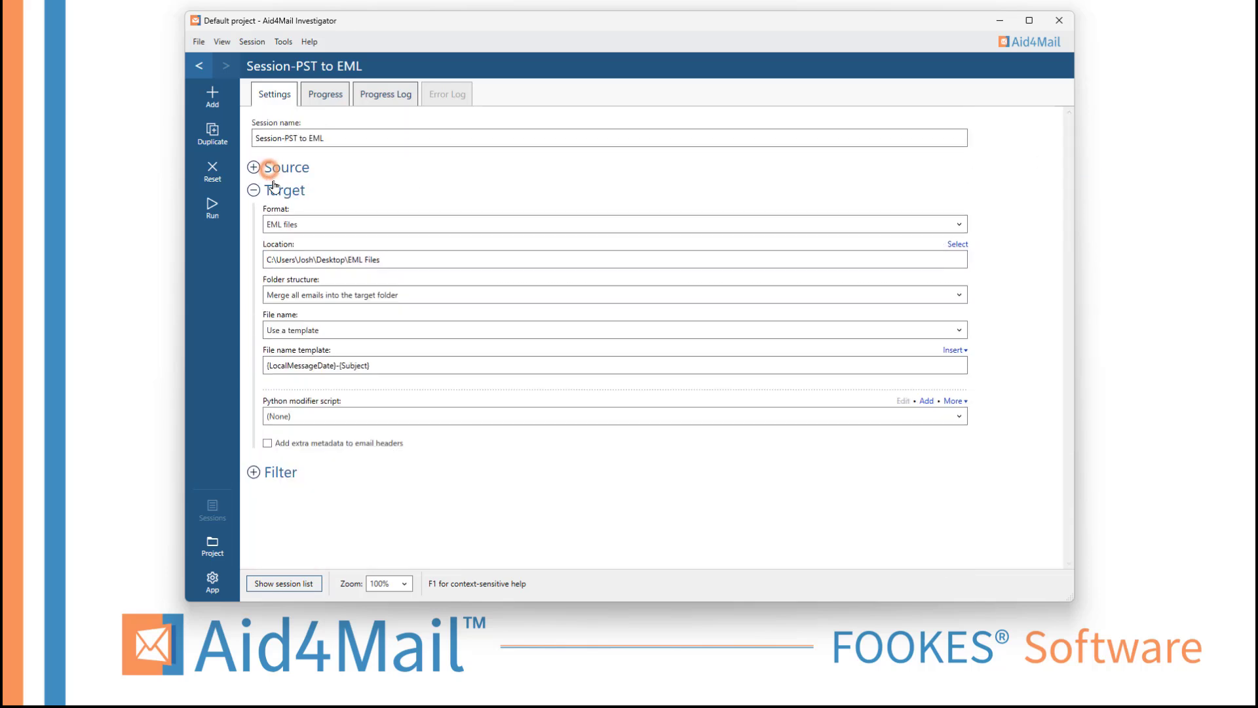
click(275, 190)
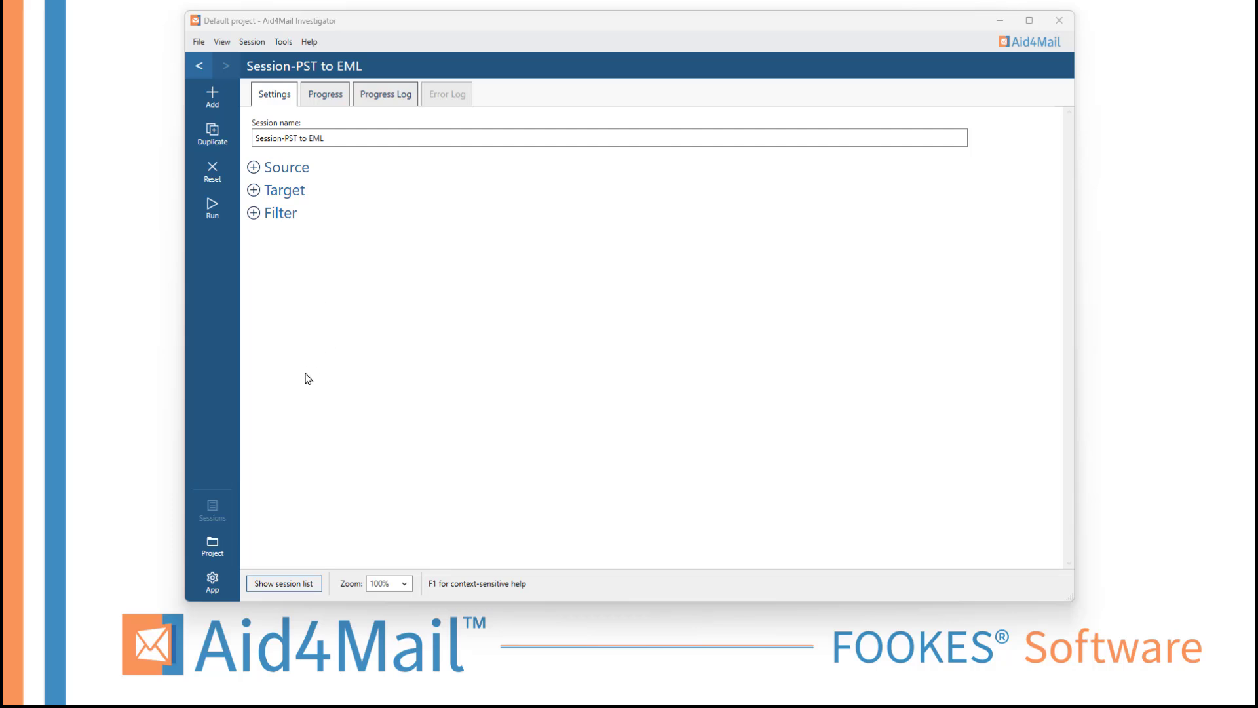
Show the session list and duplicate the PST to EML session.
click(298, 584)
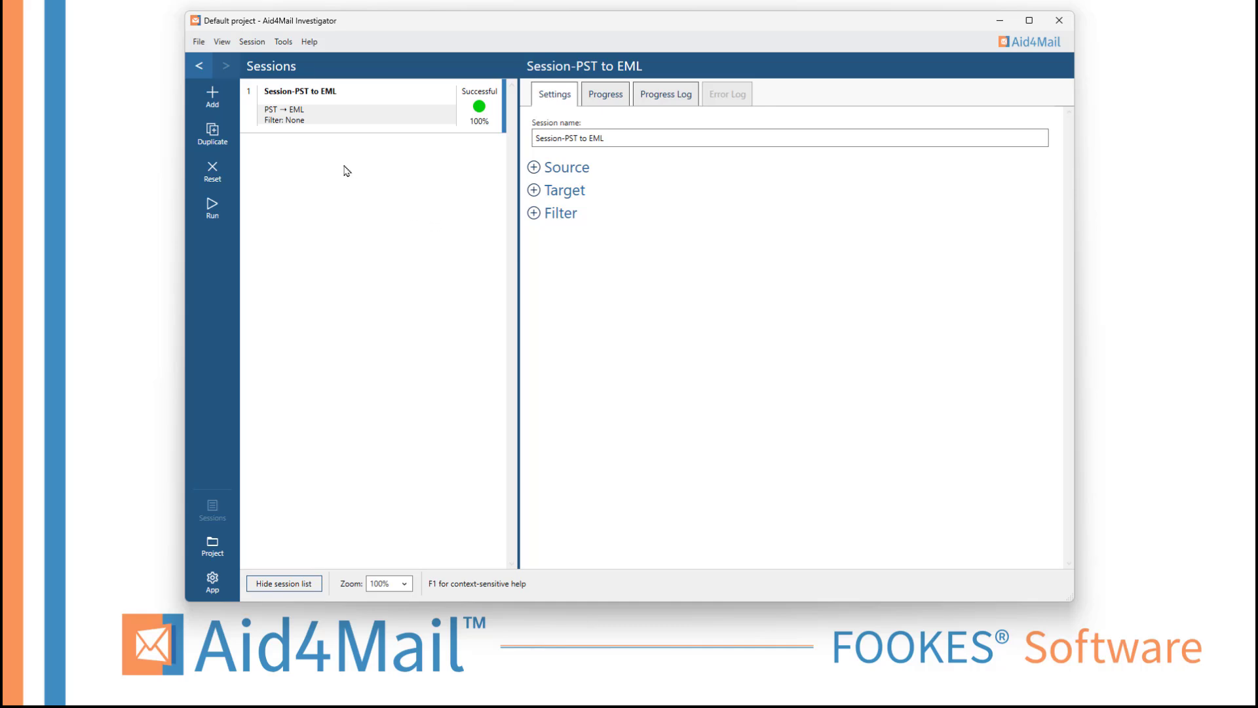
click(213, 134)
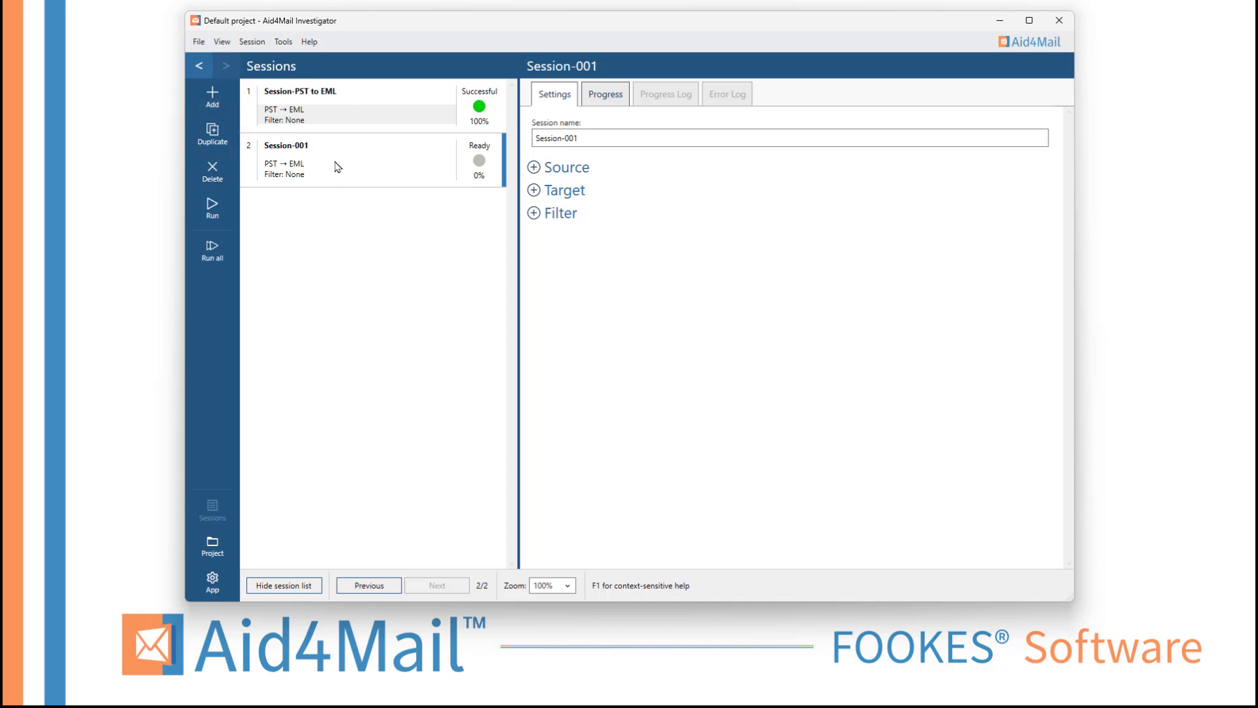
Check the Source and Target settings copied into the duplicated session, and collapse both sections again.
click(533, 168)
click(534, 355)
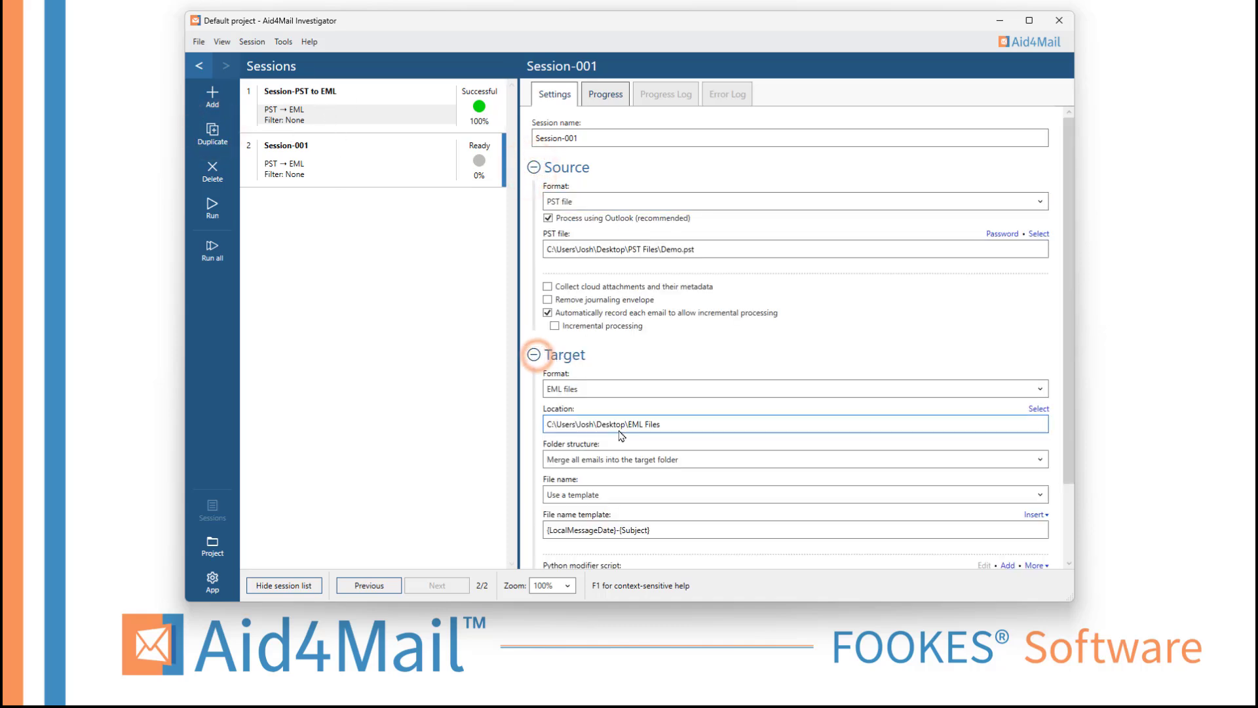
click(534, 357)
click(534, 168)
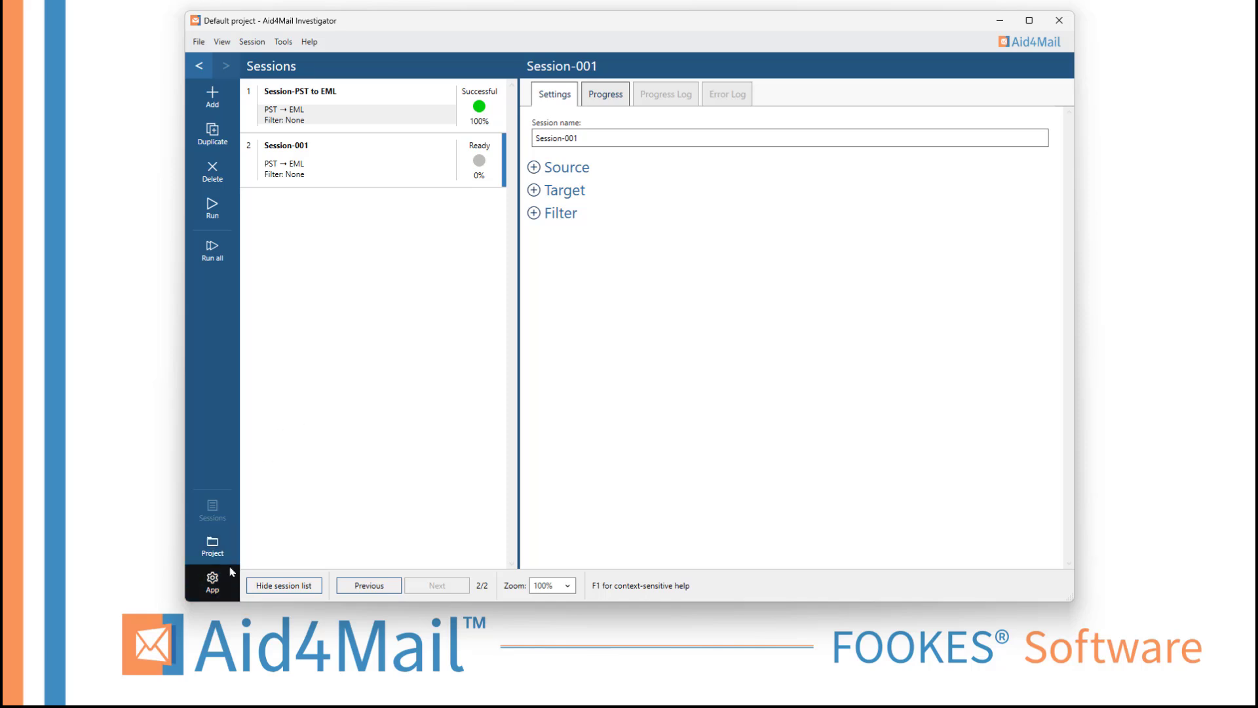
View the application-wide default settings for sessions, and close the app settings without changing them.
click(212, 578)
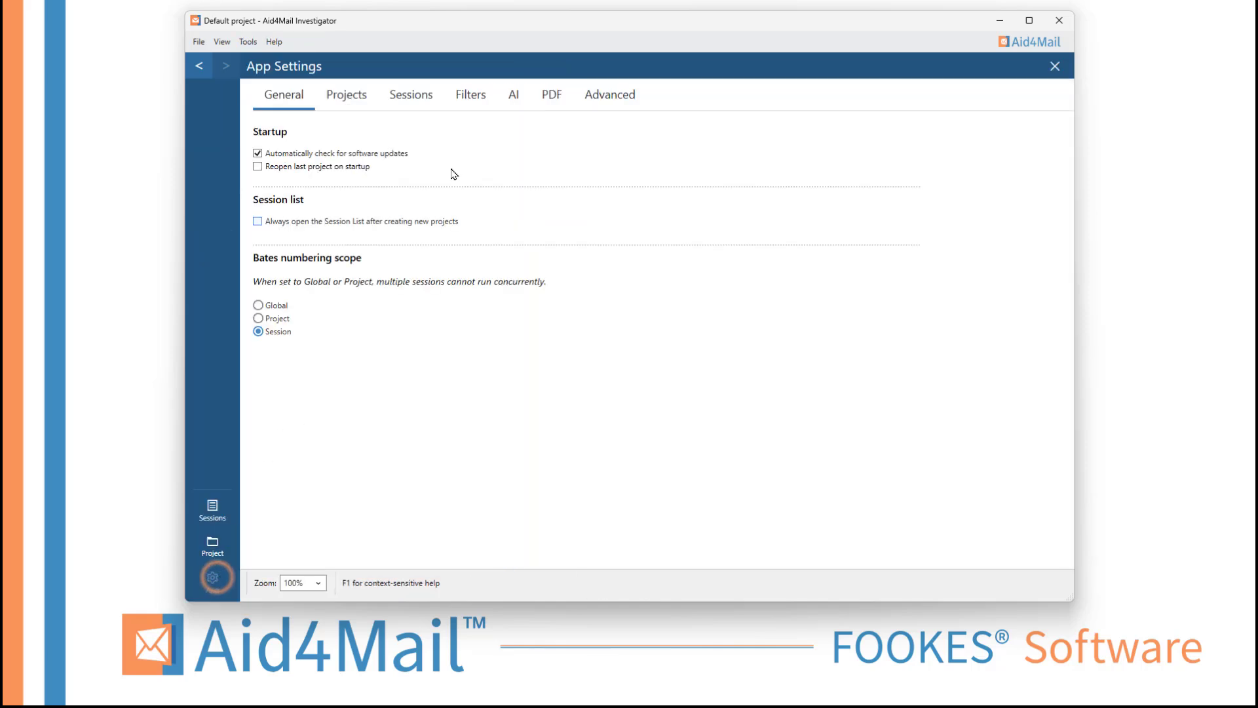
click(423, 95)
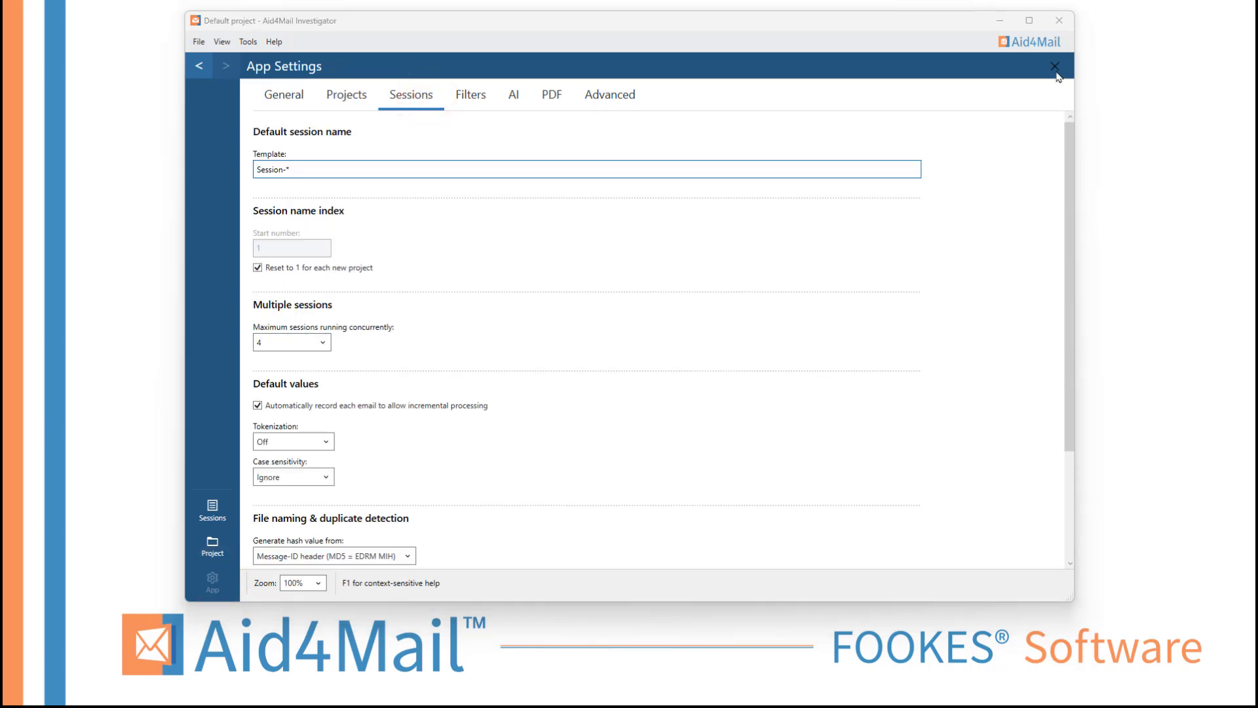
click(1055, 71)
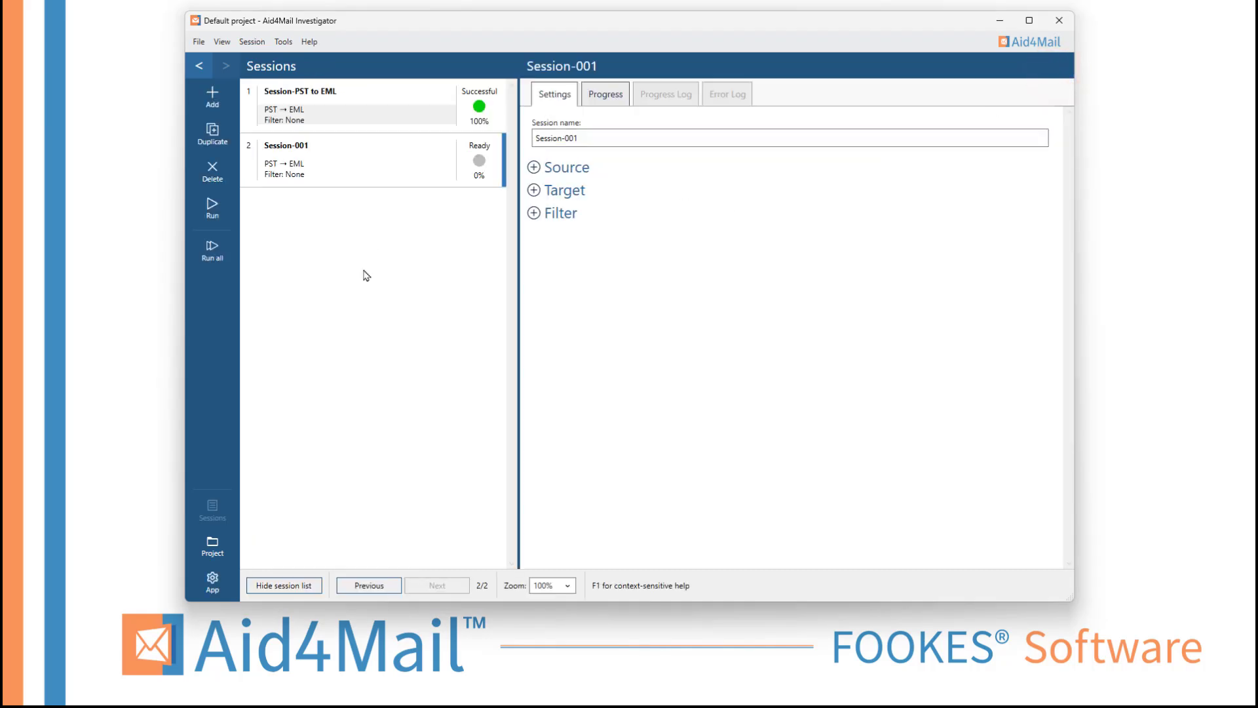